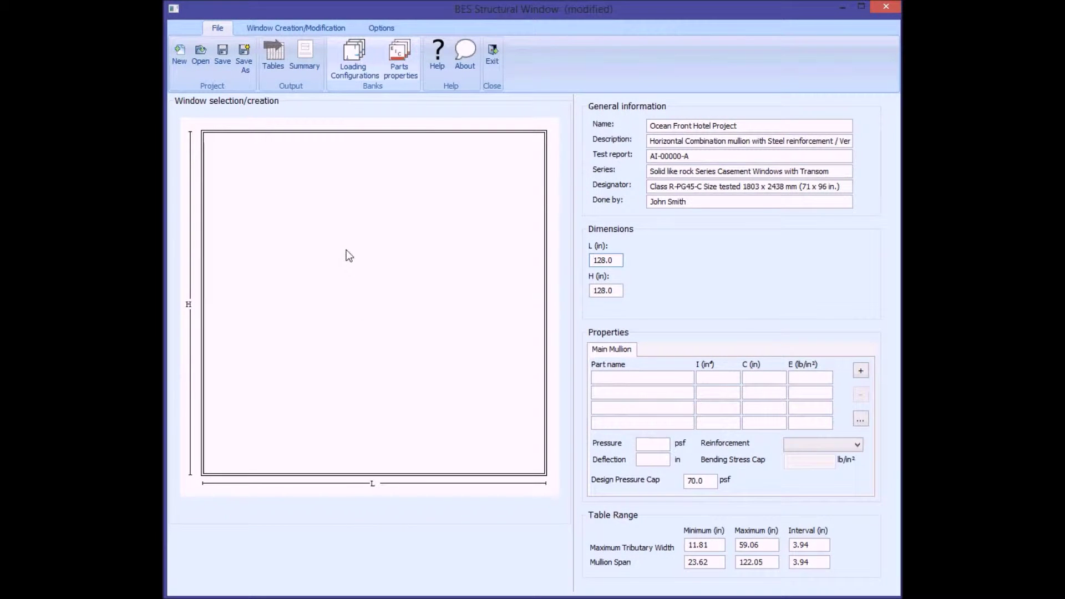
# Split the window with a horizontal transom and divide the lower pane with a vertical mullion
pyautogui.click(257, 29)
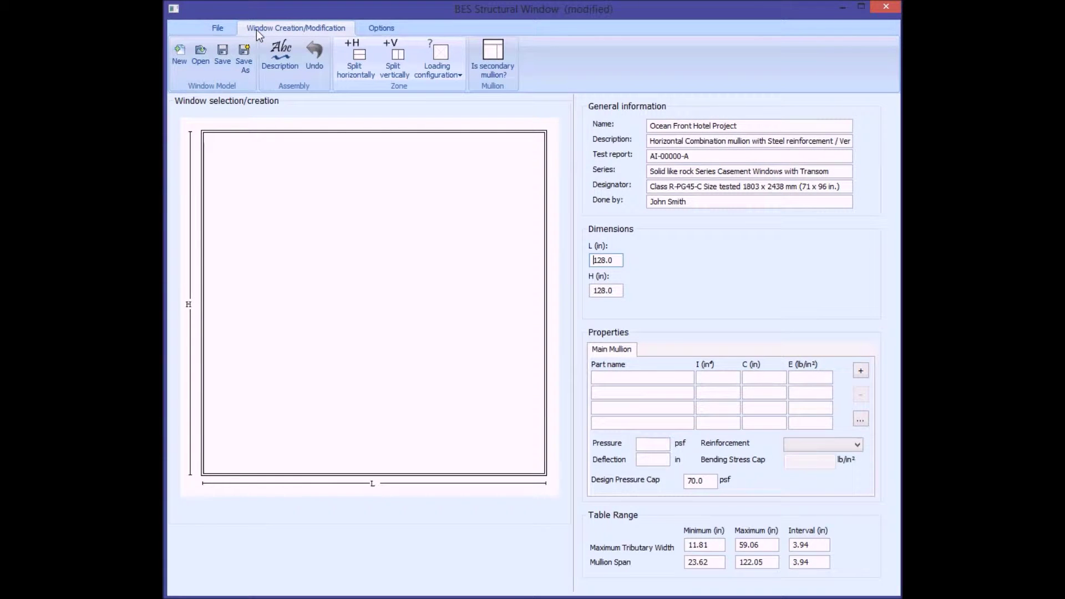
pyautogui.click(392, 174)
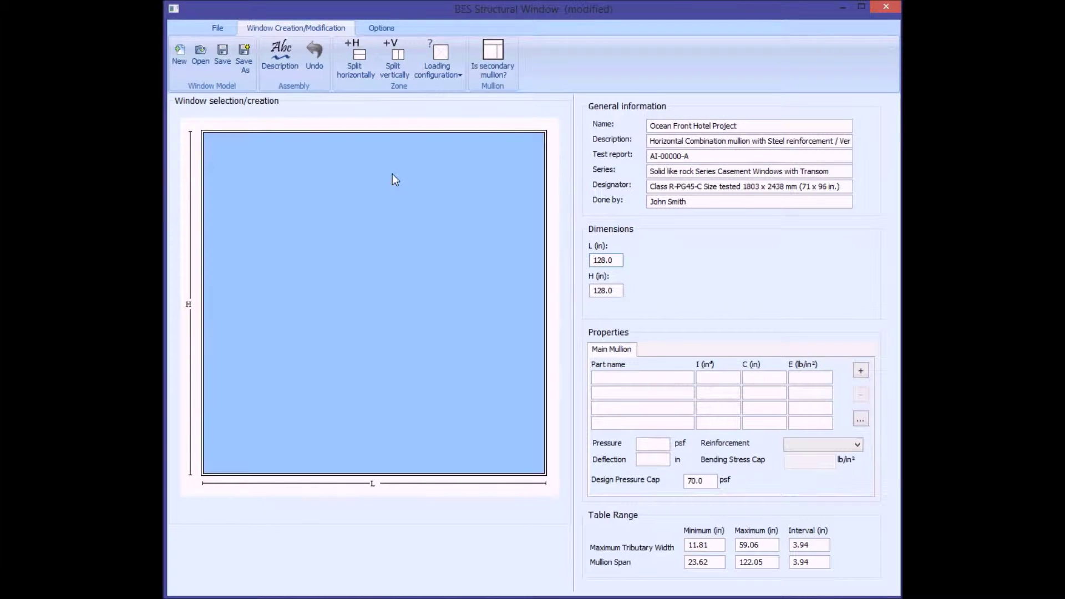
pyautogui.click(361, 68)
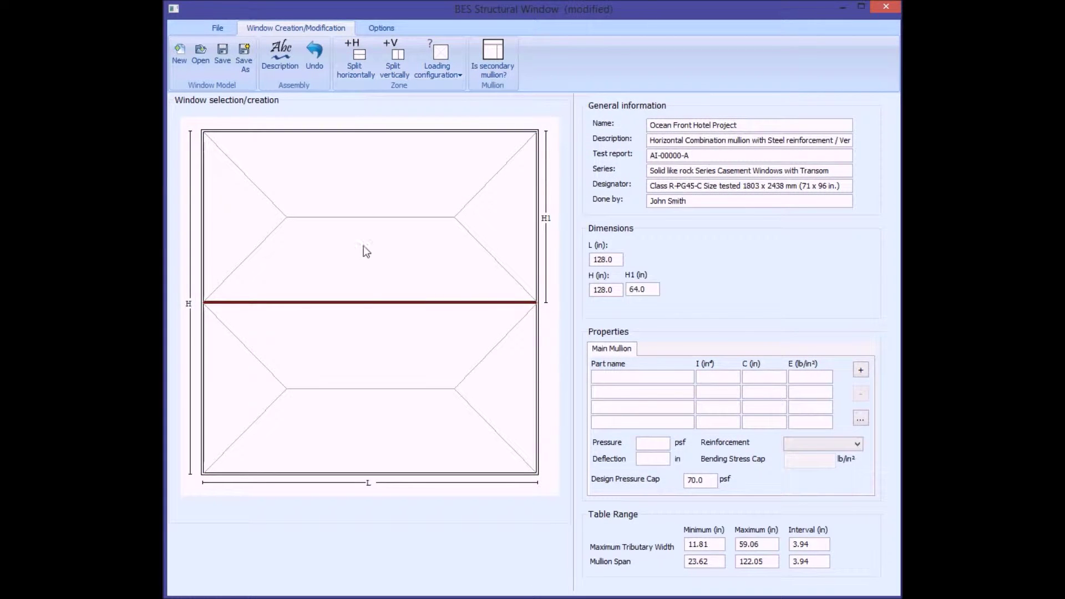
pyautogui.click(358, 332)
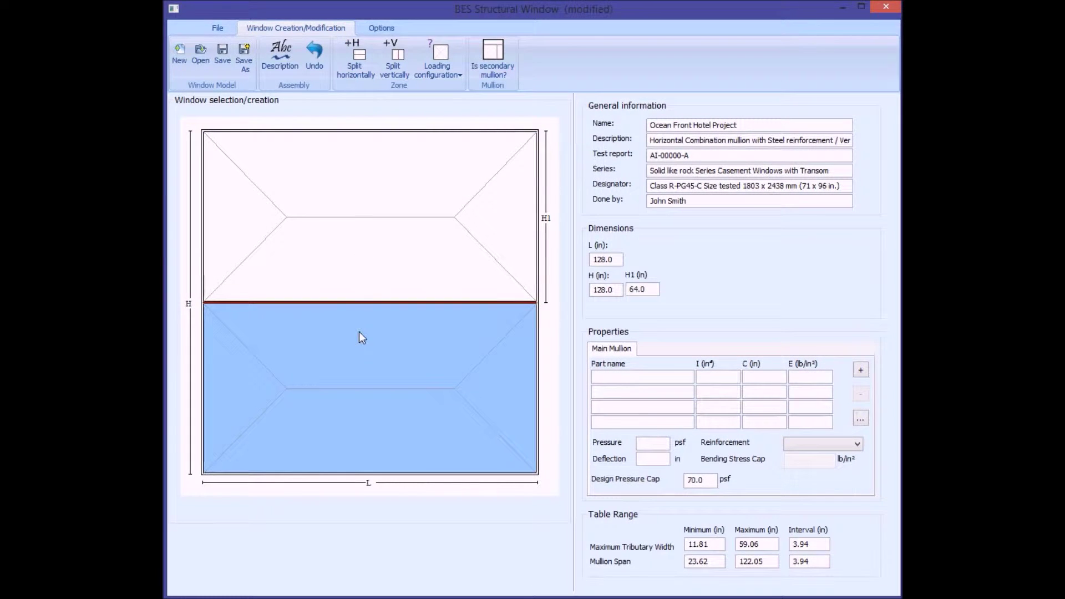
pyautogui.click(397, 68)
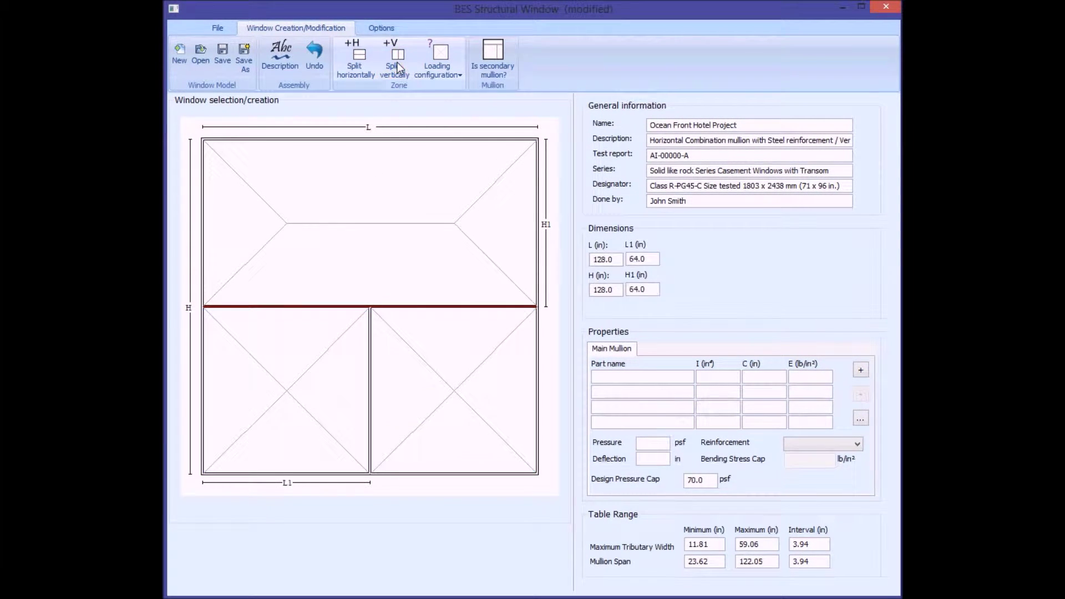
# Set the window to 71 in wide by 96 in high, with a 36 in top pane height H1
pyautogui.doubleClick(603, 260)
pyautogui.write('71')
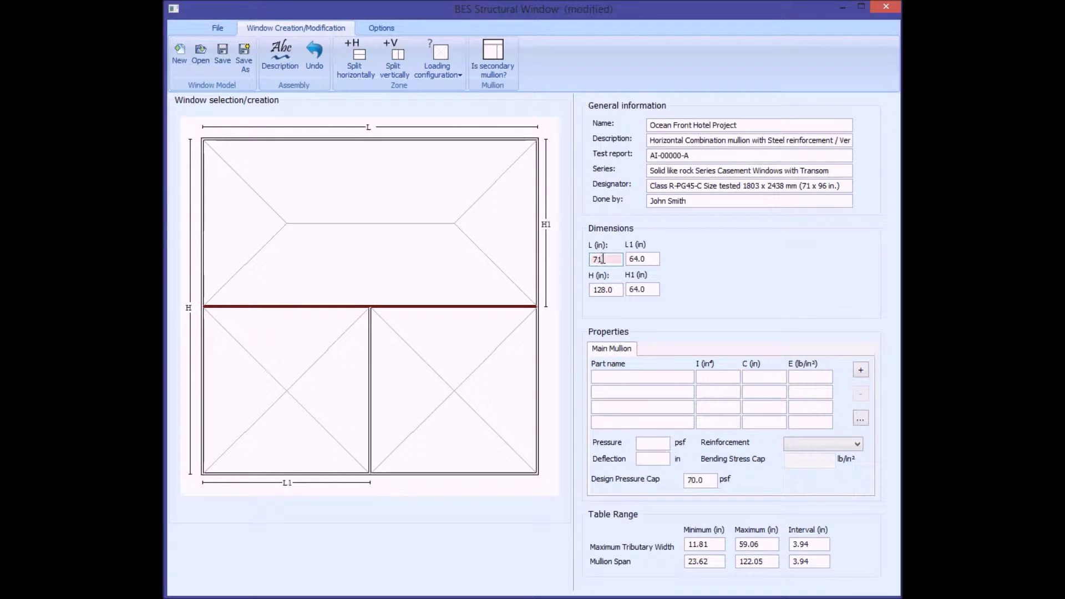
pyautogui.click(608, 286)
pyautogui.doubleClick(609, 288)
pyautogui.write('96')
pyautogui.click(646, 289)
pyautogui.click(648, 288)
pyautogui.write('36')
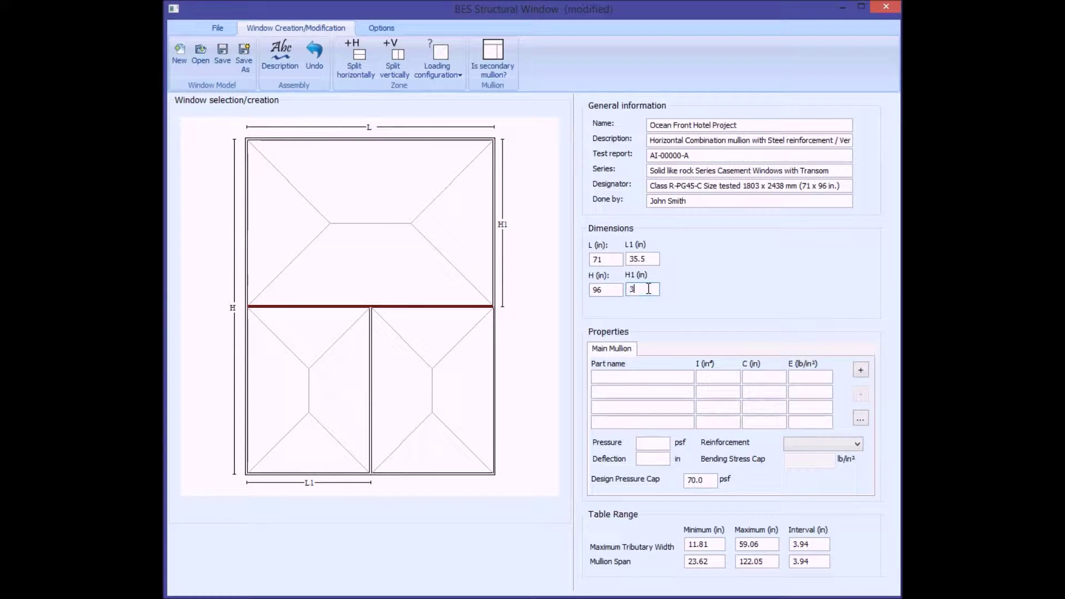
pyautogui.press('Return')
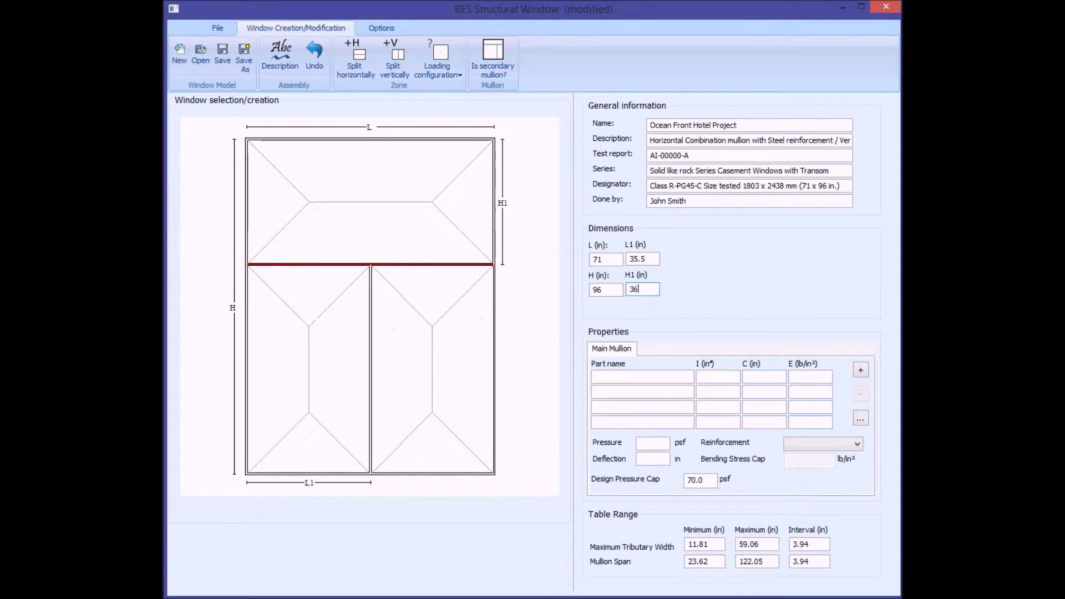
pyautogui.click(314, 251)
pyautogui.click(310, 333)
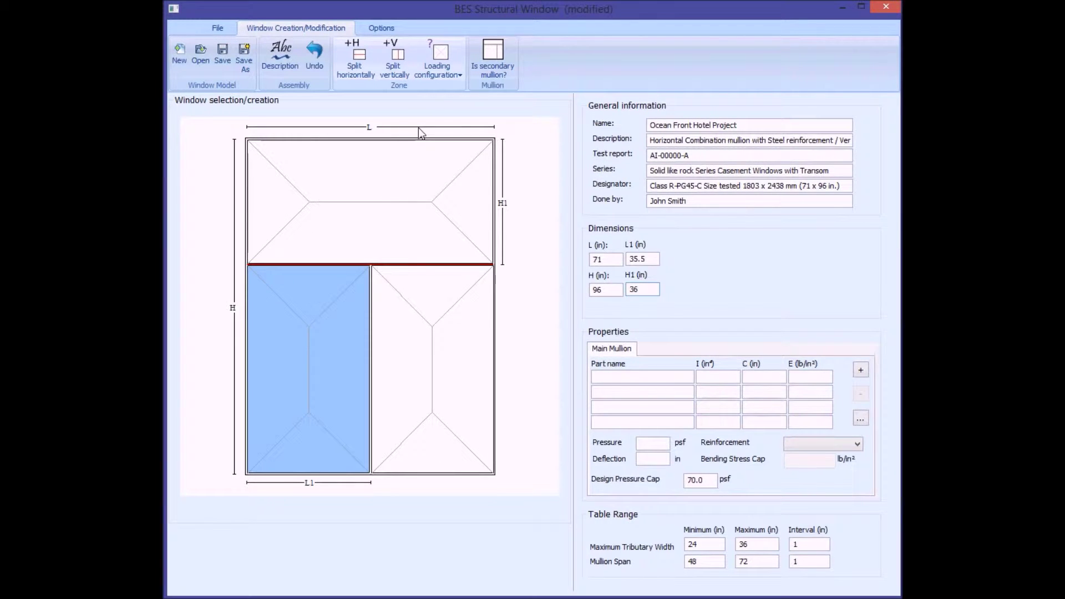
pyautogui.click(436, 74)
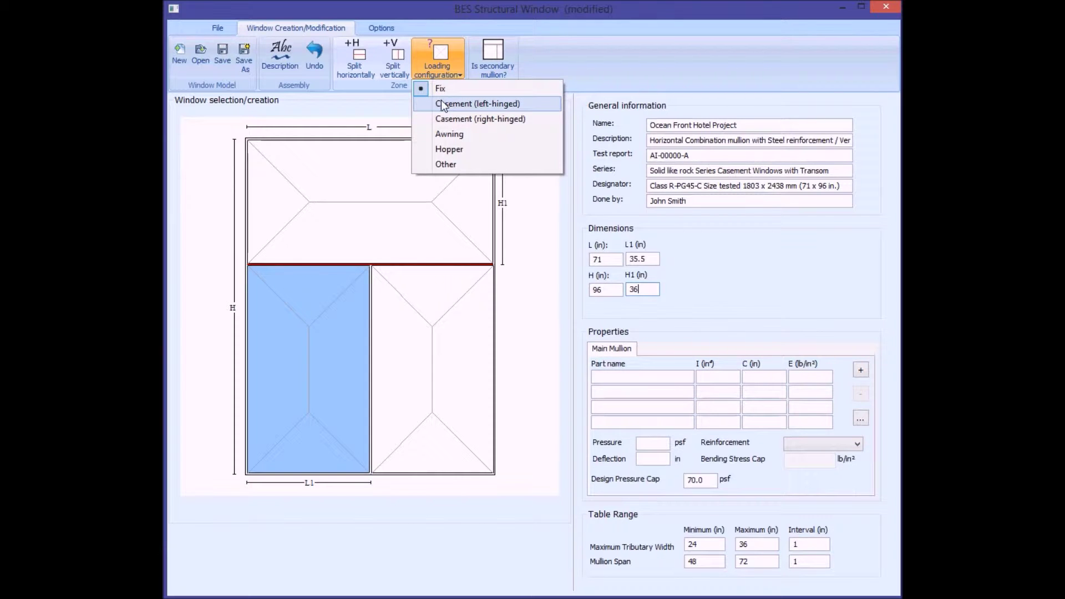
# Give the lower-left pane a Casement (left-hinged) loading, then choose the Other loading configuration
pyautogui.click(443, 104)
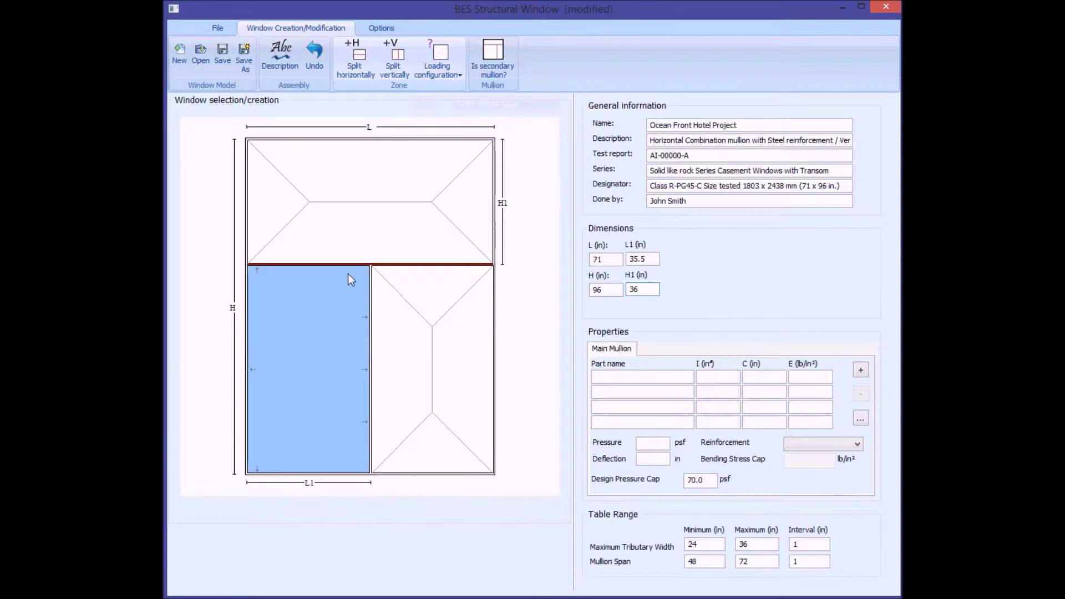
pyautogui.click(444, 60)
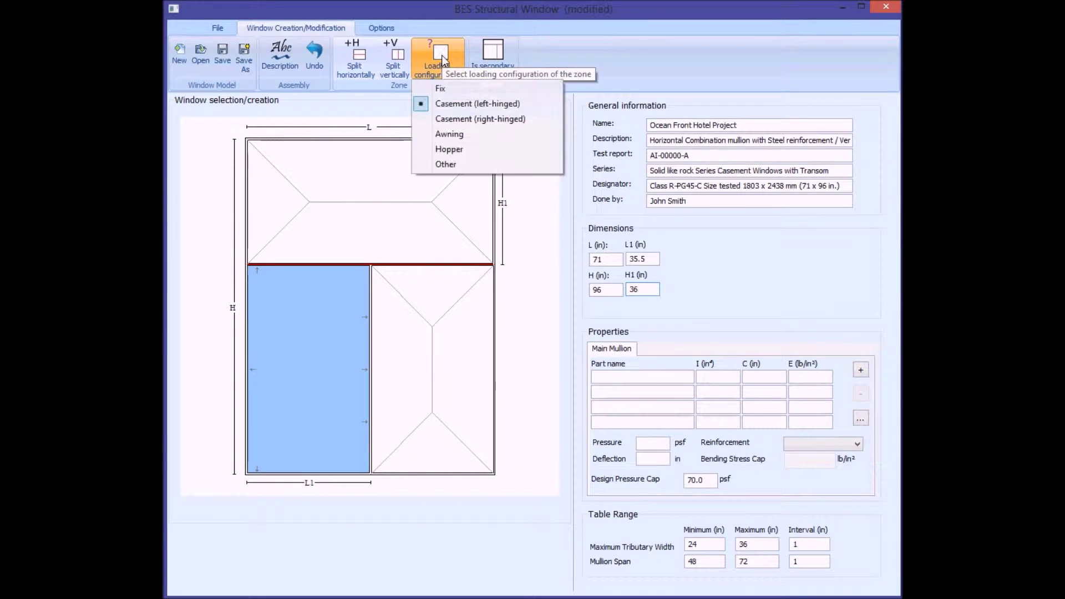
pyautogui.click(459, 165)
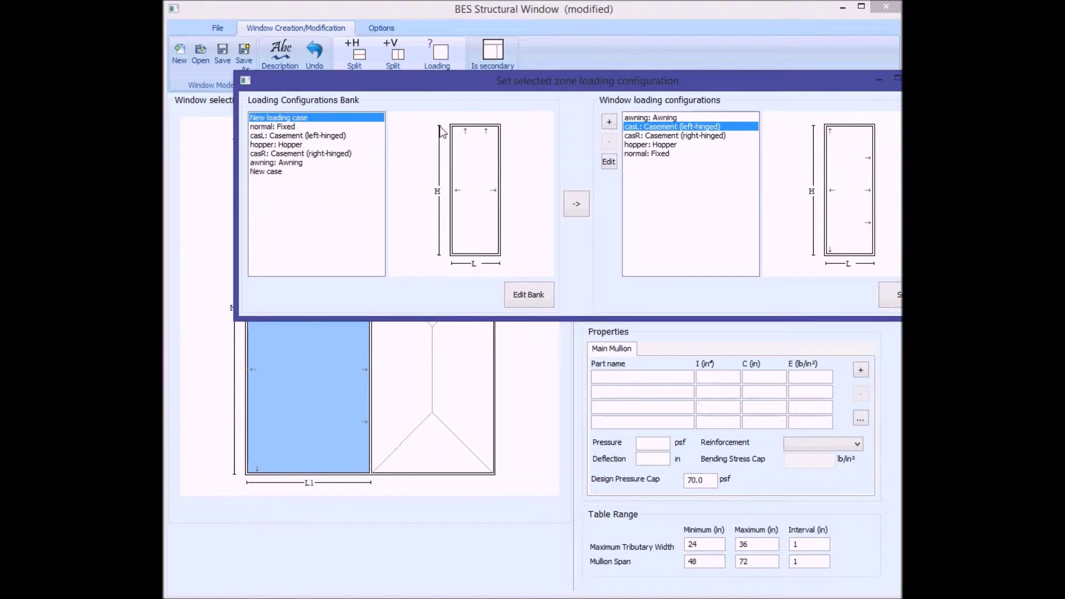
# Add a New loading case and place its left-mullion concentrated load at Rule 2 = 90%
pyautogui.click(573, 205)
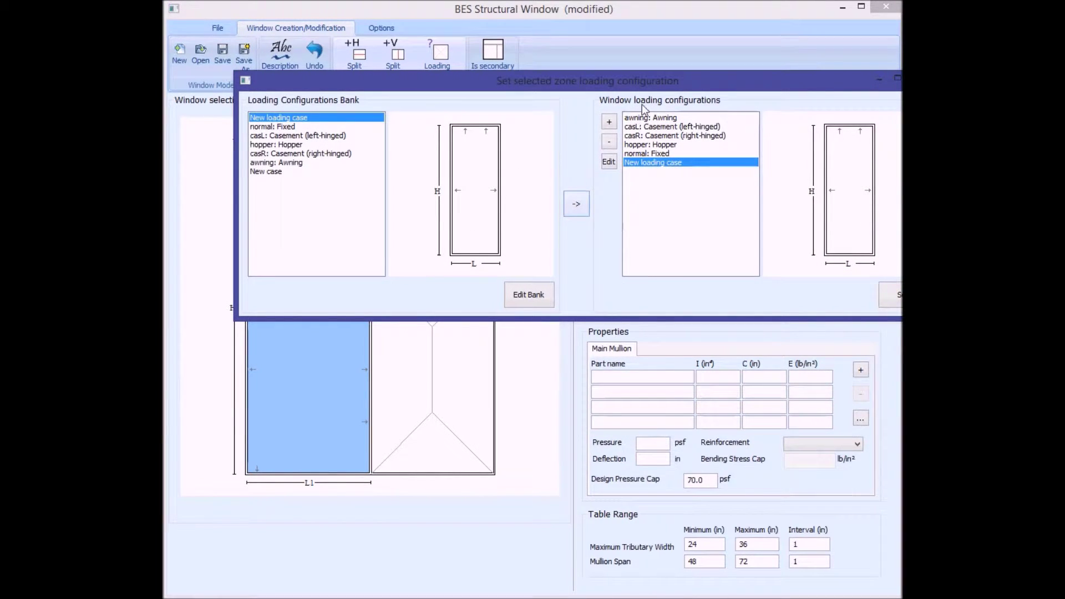
pyautogui.moveTo(640, 78); pyautogui.dragTo(570, 111)
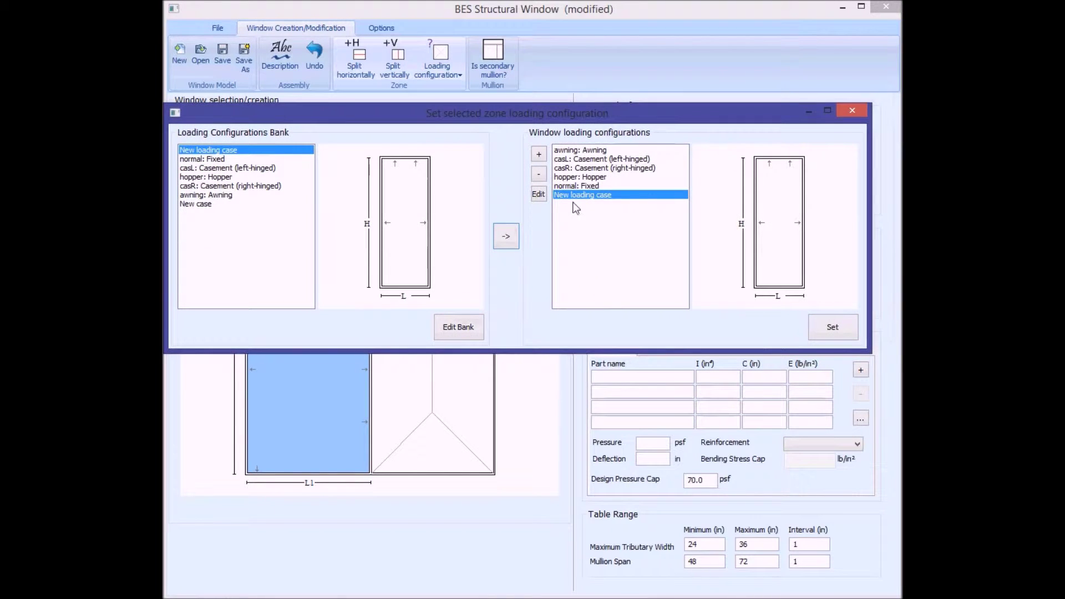
pyautogui.click(539, 194)
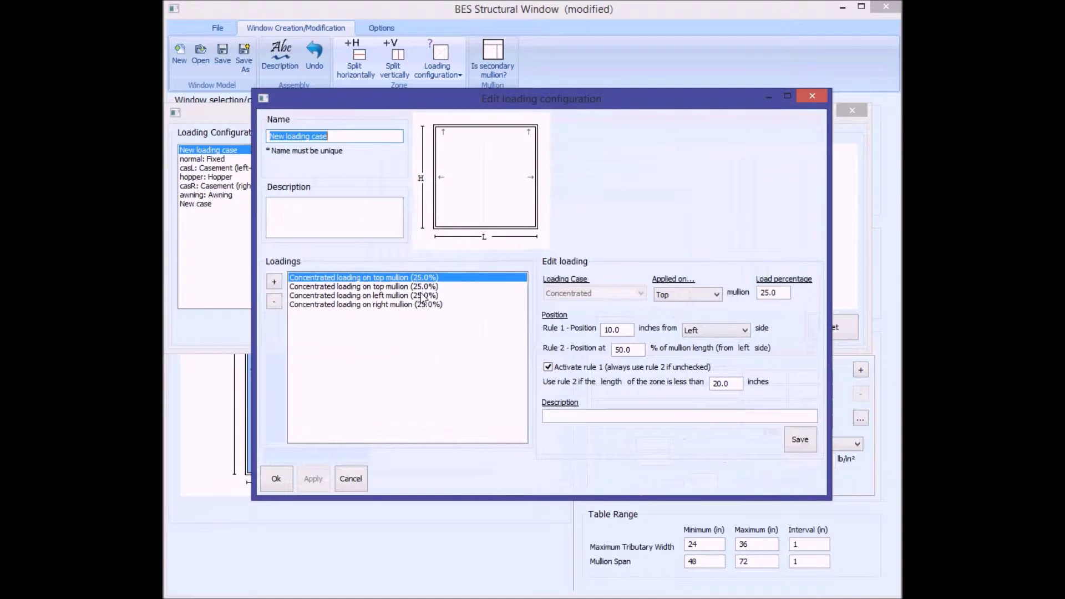
pyautogui.click(422, 297)
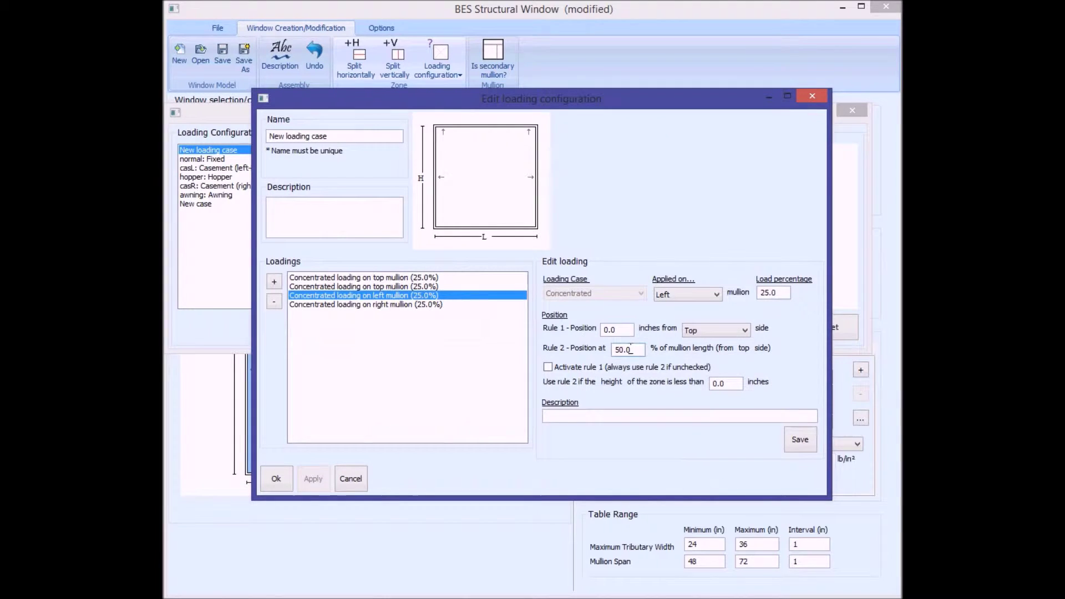
pyautogui.moveTo(631, 349); pyautogui.dragTo(591, 351)
pyautogui.write('75')
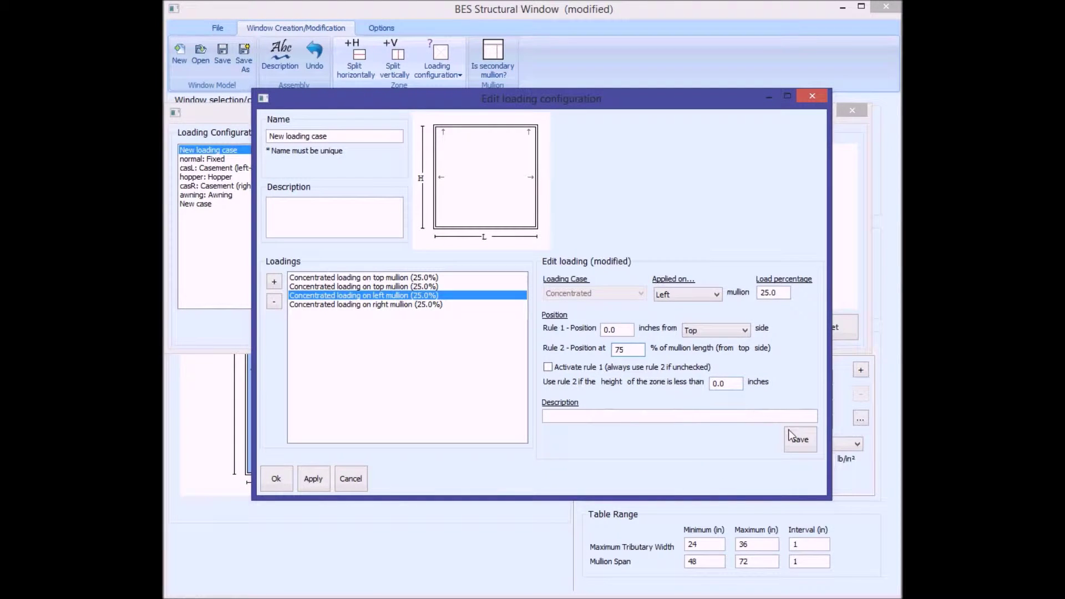
pyautogui.click(797, 439)
pyautogui.moveTo(631, 351); pyautogui.dragTo(595, 351)
pyautogui.write('90')
pyautogui.click(800, 441)
pyautogui.click(275, 480)
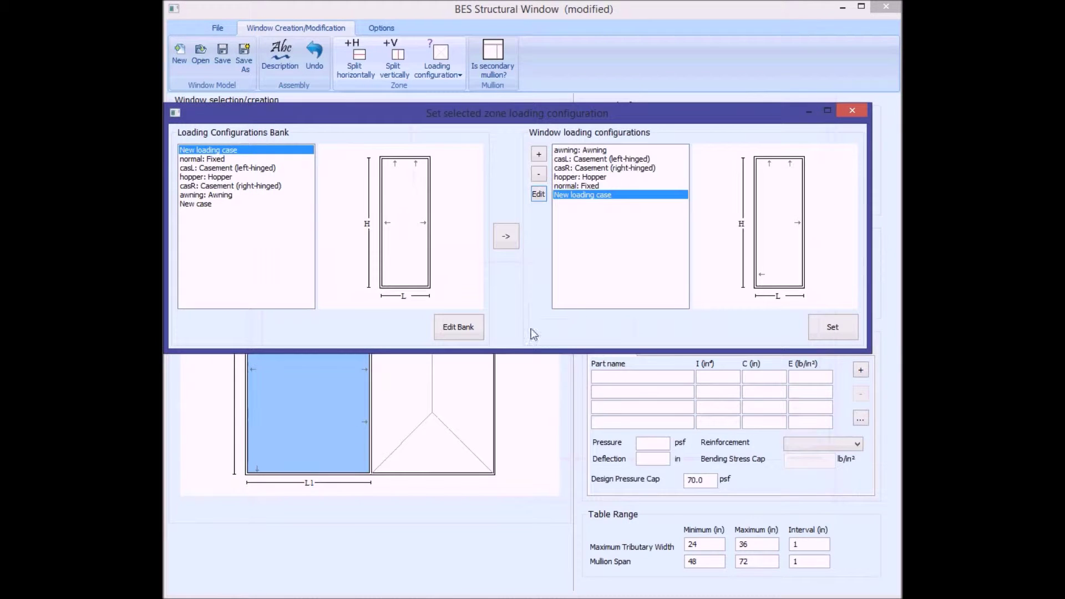
pyautogui.click(827, 334)
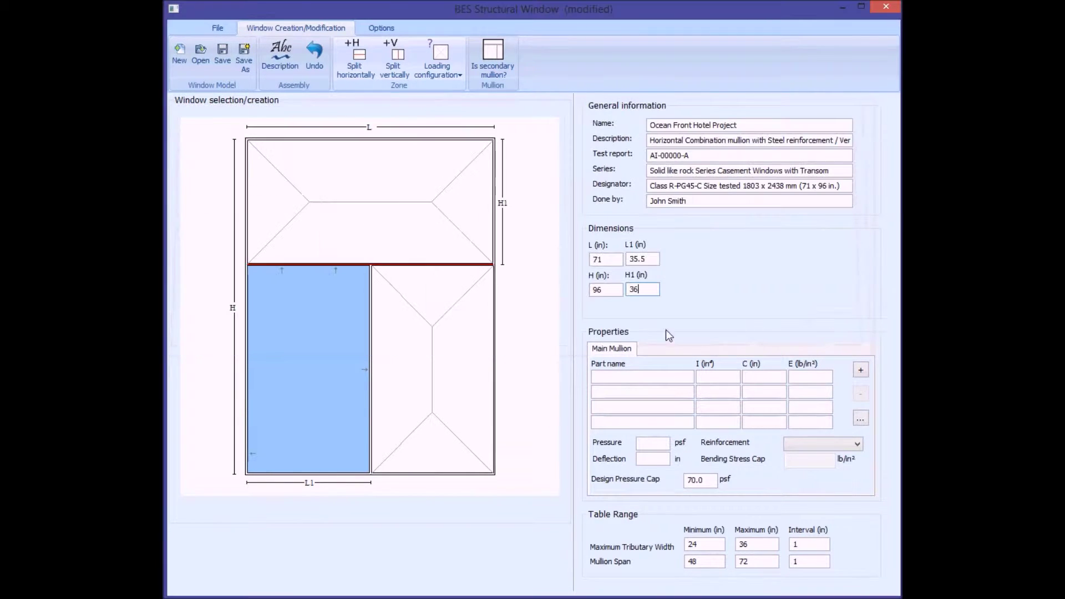
# Return the lower-left pane to a Casement (left-hinged) loading configuration and deselect it
pyautogui.click(310, 325)
pyautogui.click(434, 72)
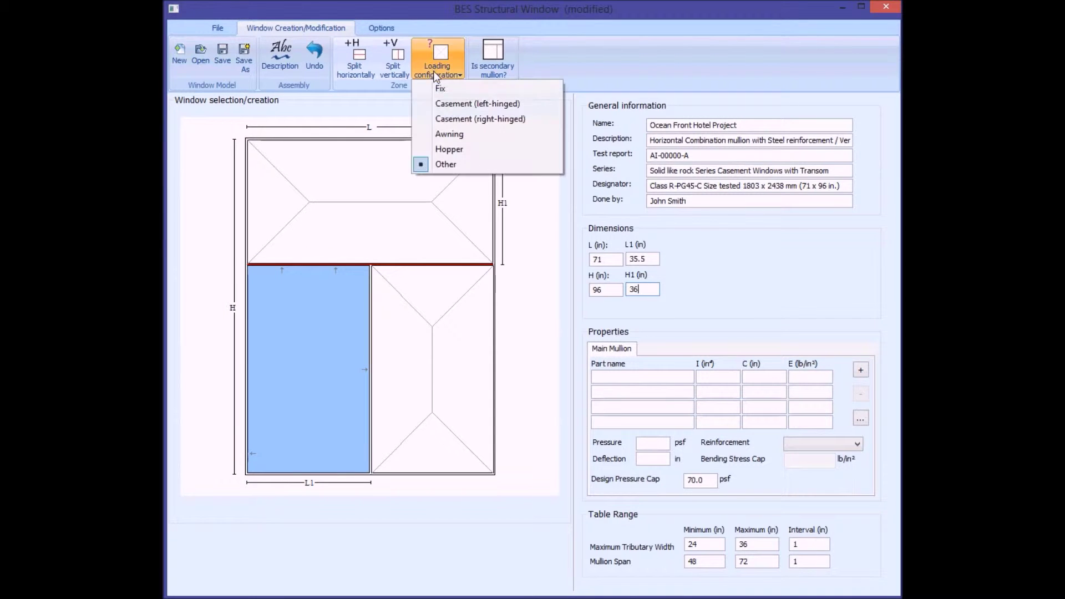
pyautogui.click(438, 104)
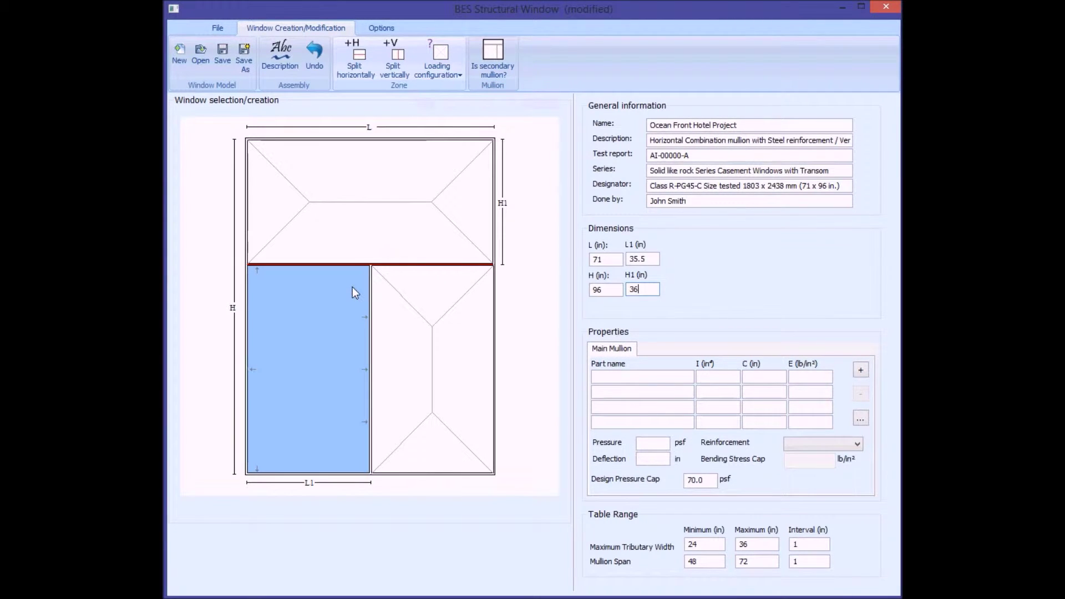
pyautogui.click(351, 99)
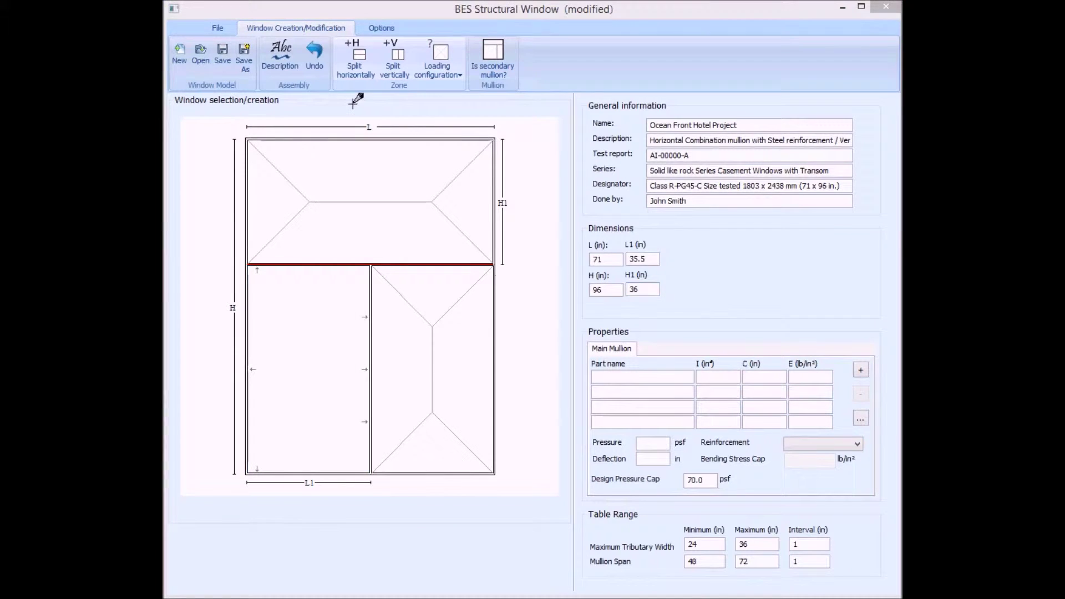
pyautogui.click(370, 296)
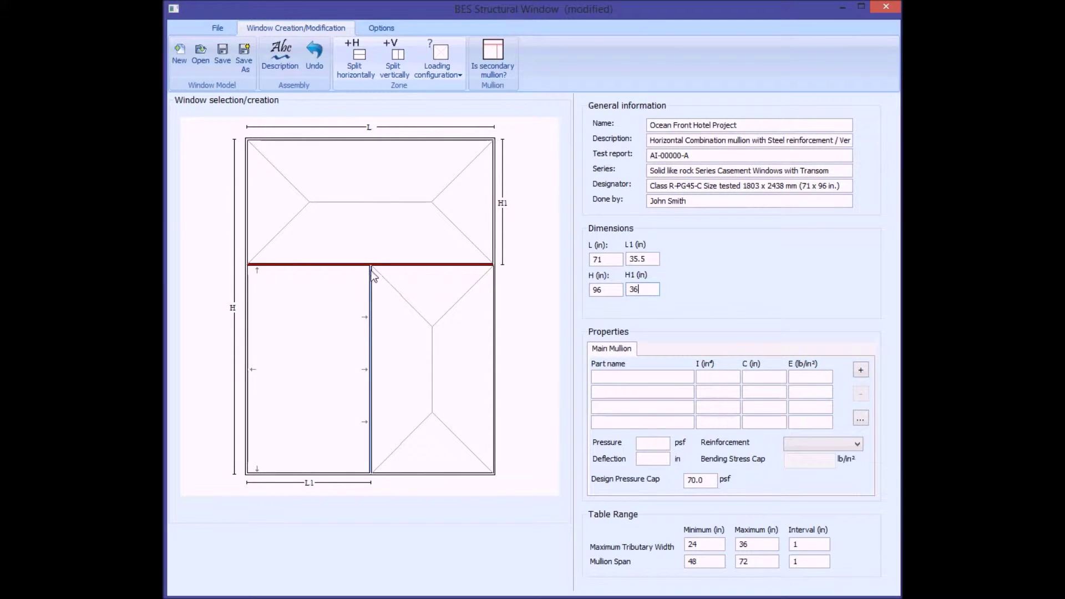
# Flag the lower vertical mullion as secondary and check the Secondary Mullion 1 properties
pyautogui.click(494, 67)
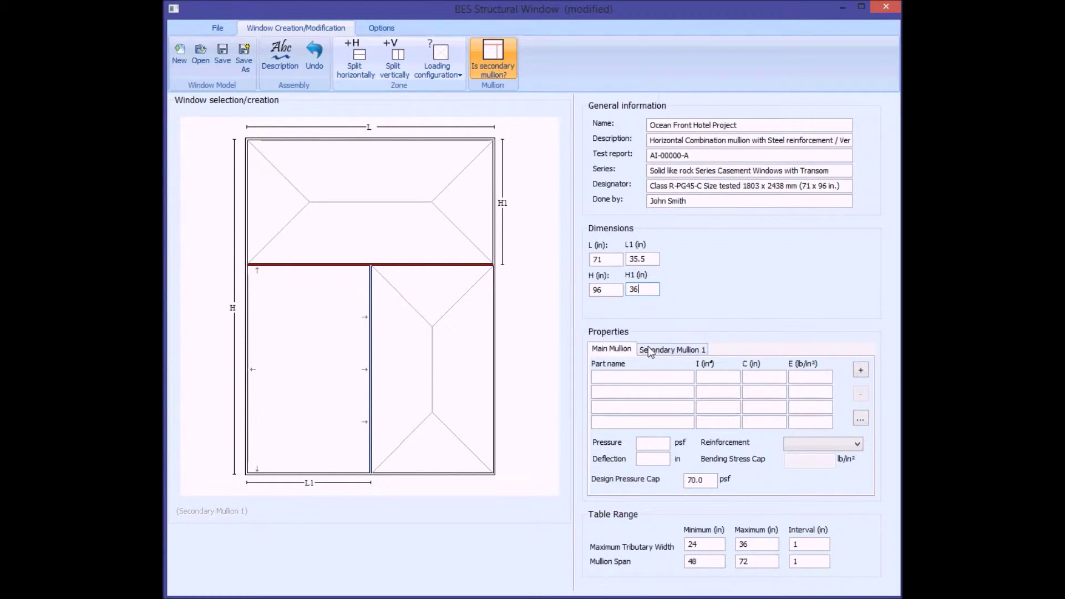
pyautogui.click(653, 349)
pyautogui.click(628, 350)
pyautogui.click(239, 117)
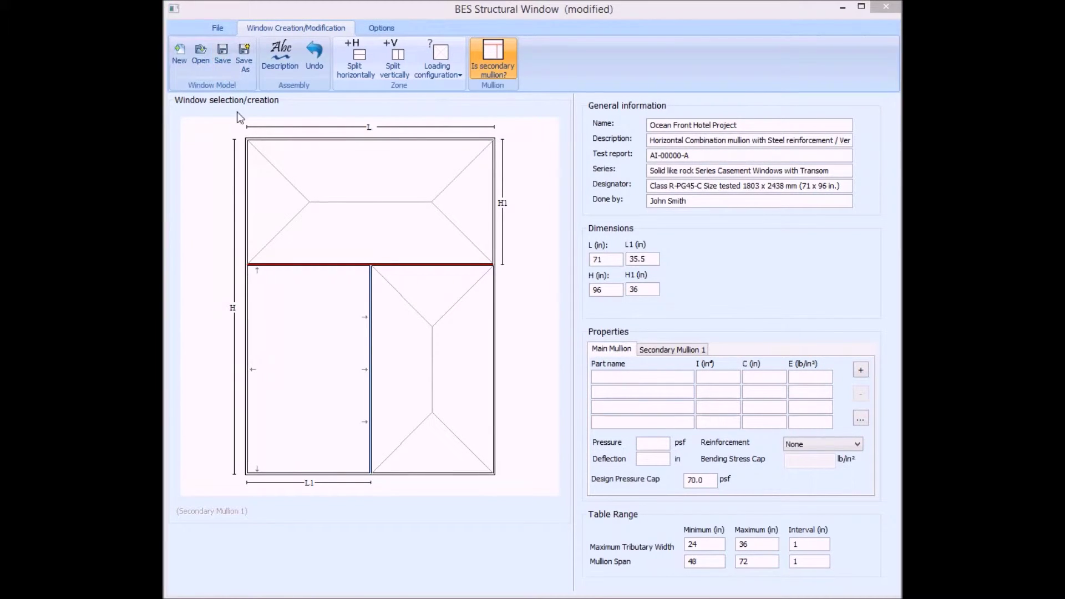
pyautogui.click(370, 277)
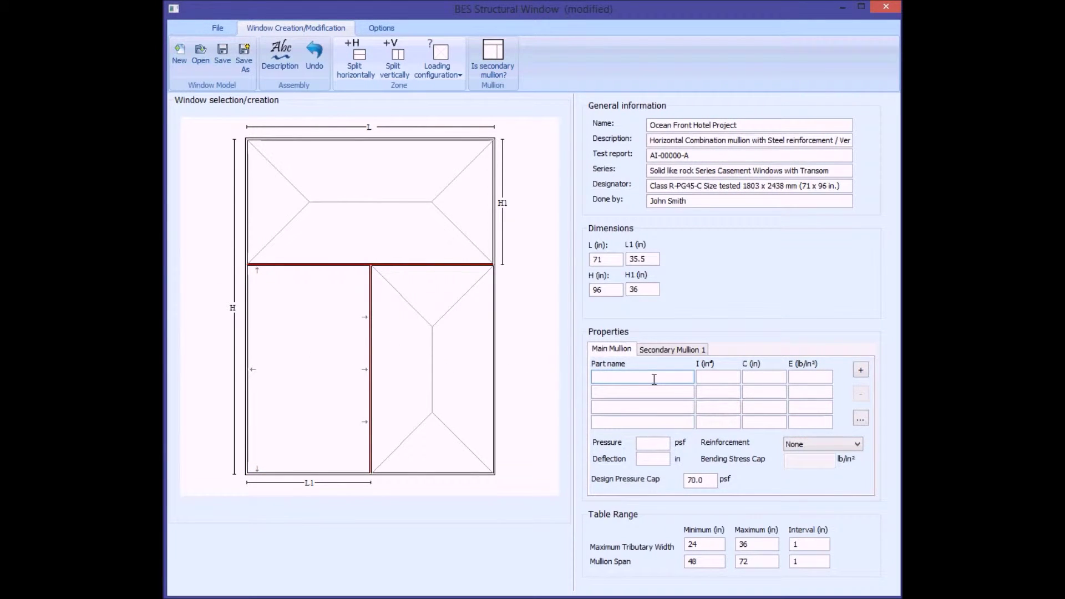
pyautogui.click(861, 419)
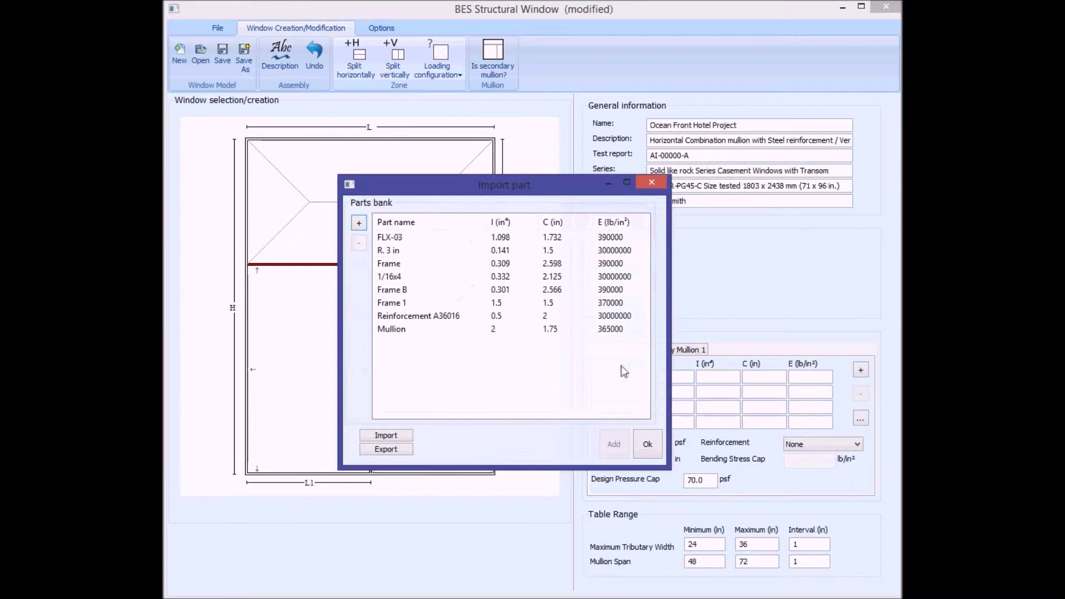
# Import Frame 1 twice and Reinforcement A36016 into the Main Mullion parts list
pyautogui.click(401, 303)
pyautogui.click(615, 445)
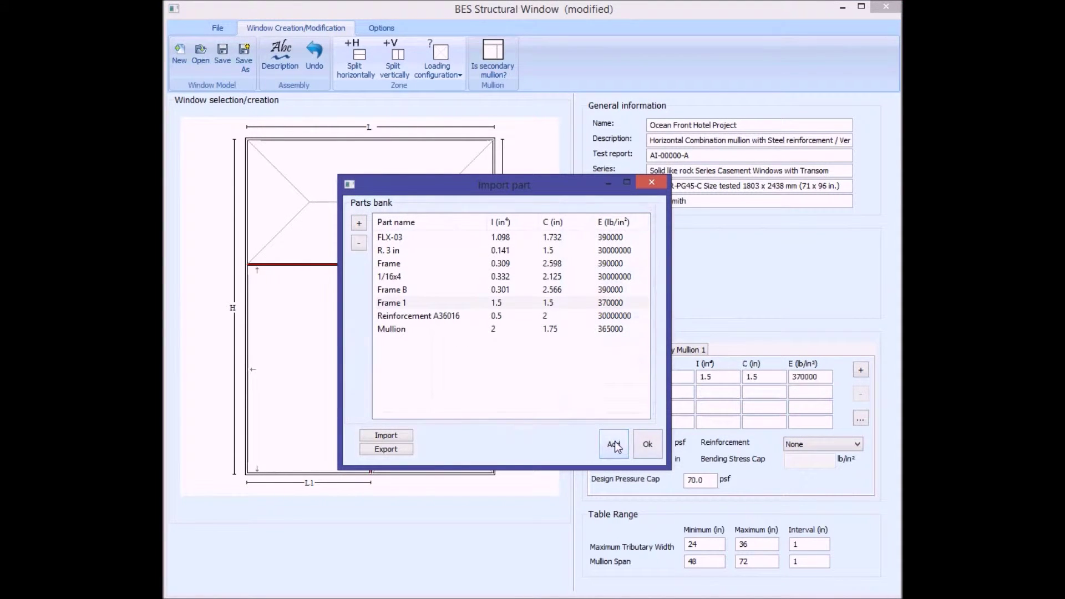
pyautogui.click(615, 445)
pyautogui.click(519, 316)
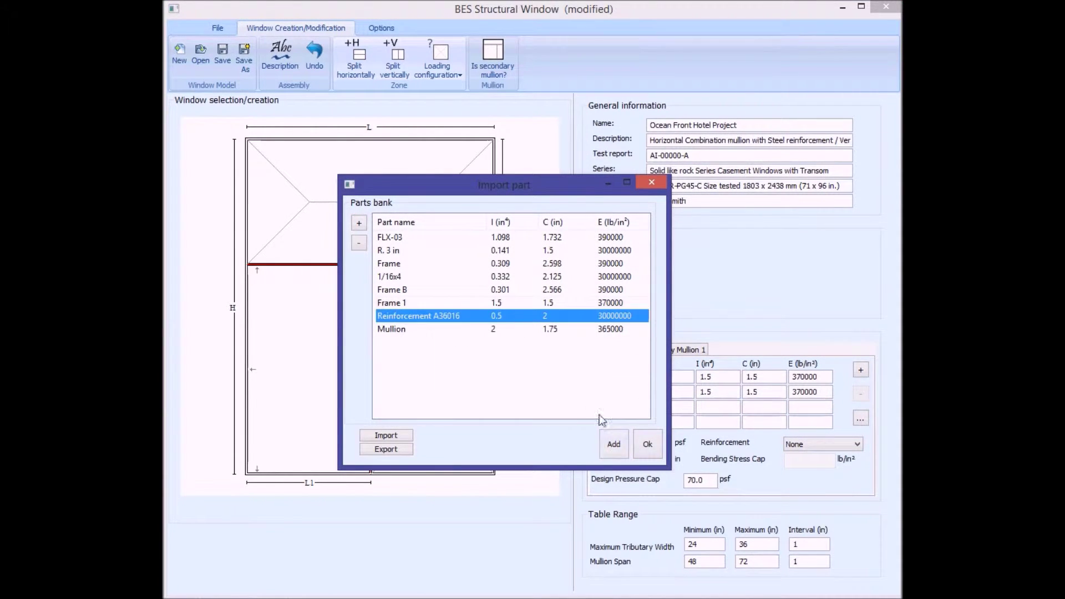
pyautogui.click(614, 445)
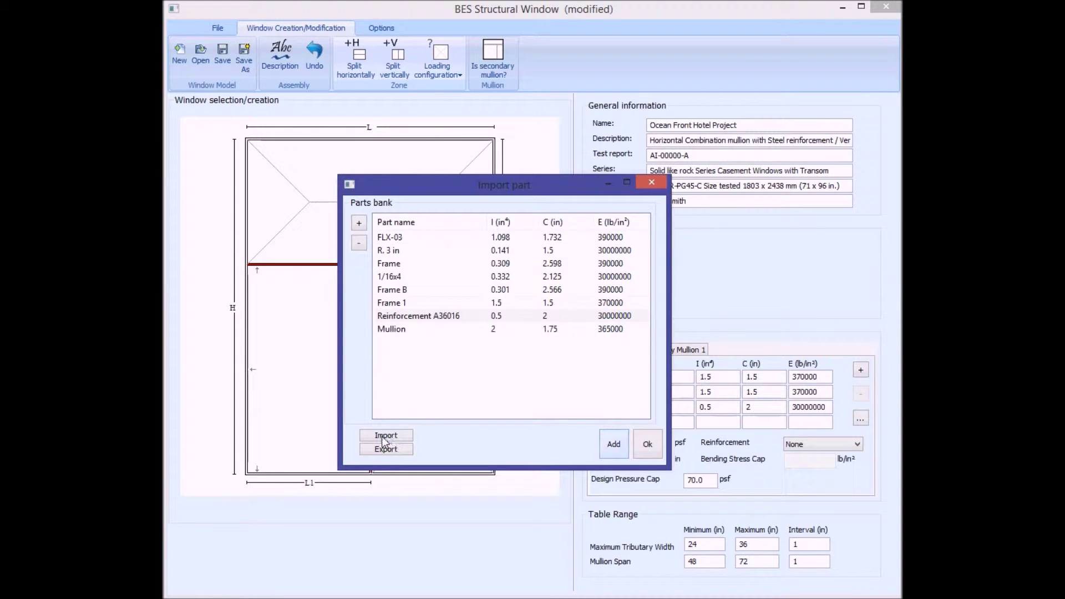
pyautogui.click(648, 446)
# Drop the A36016 suffix and give the main mullion 0.3 in deflection, Steel reinforcement and 45 psf
pyautogui.doubleClick(659, 407)
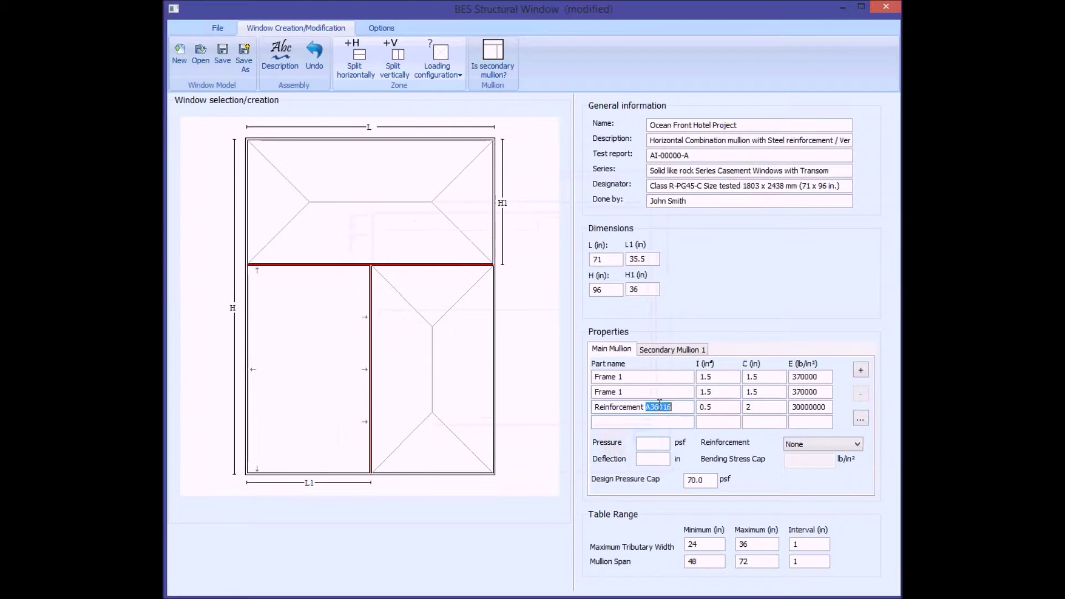
pyautogui.press('BackSpace')
pyautogui.click(656, 392)
pyautogui.write('0.')
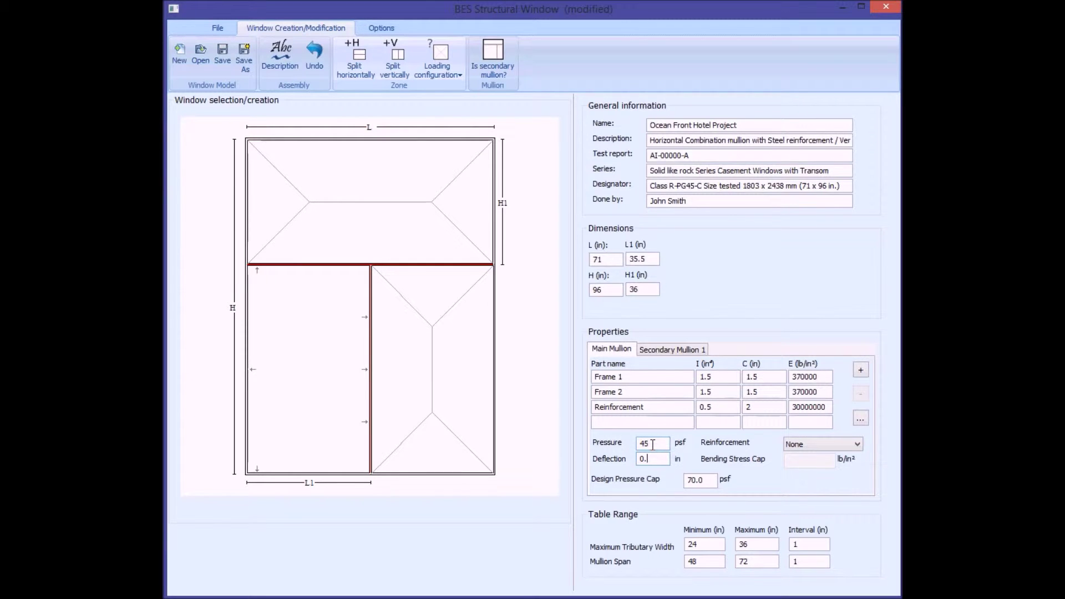
pyautogui.write('3')
pyautogui.press('Tab')
pyautogui.click(840, 444)
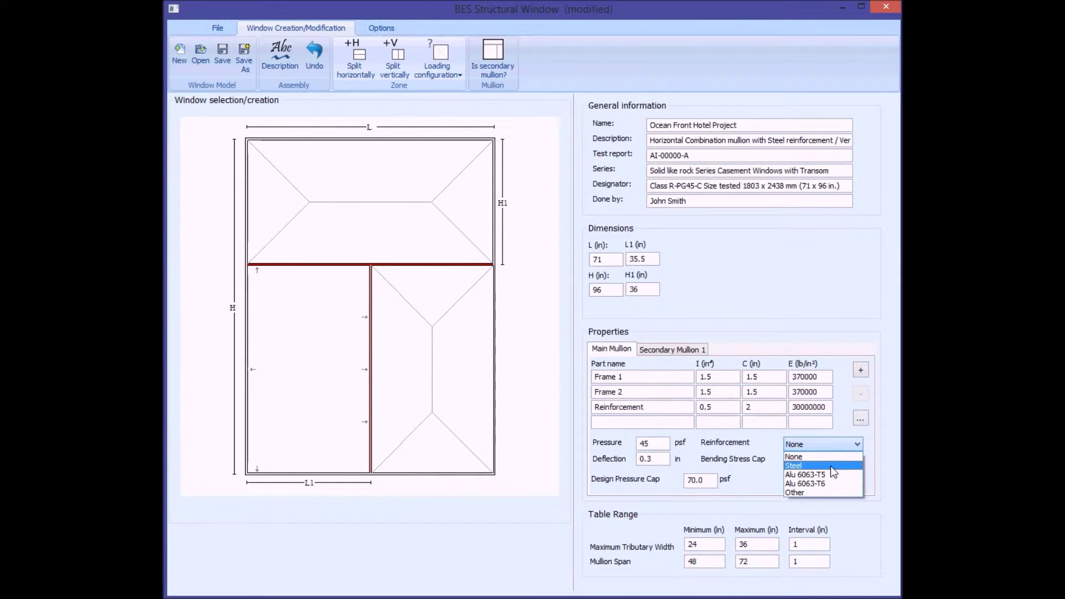
pyautogui.click(831, 466)
pyautogui.click(693, 479)
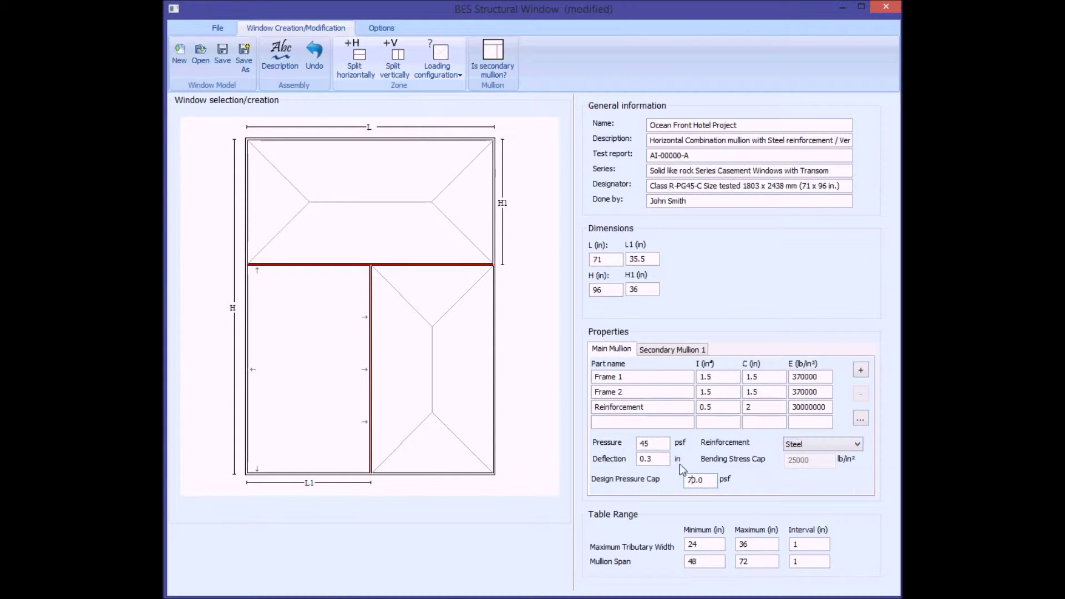
# Give Secondary Mullion 1 the Mullion part, 45 psf, 0.5 in deflection and no reinforcement
pyautogui.click(642, 351)
pyautogui.click(861, 419)
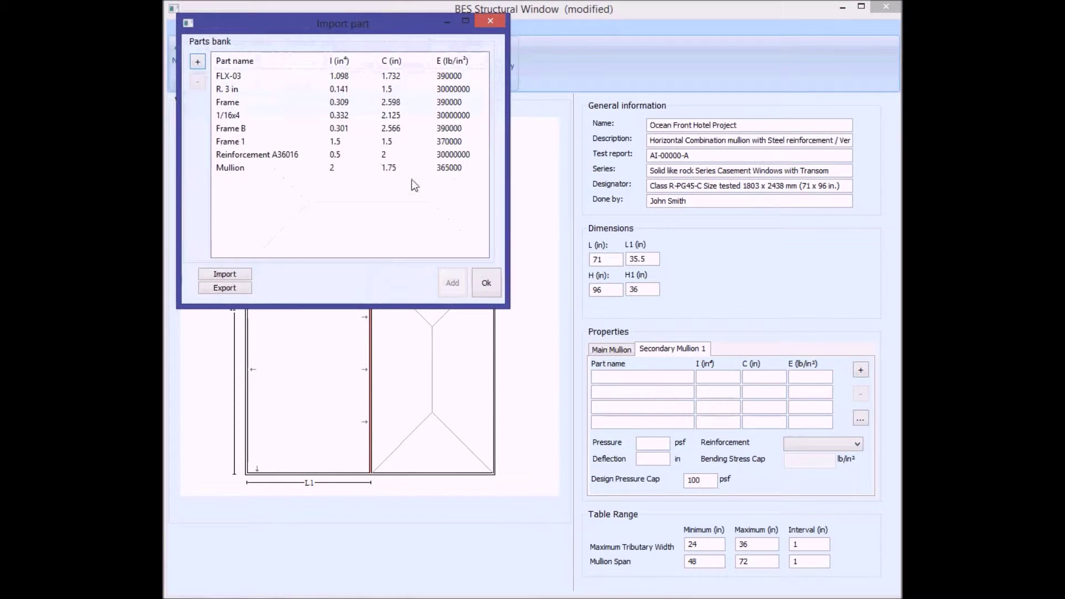
pyautogui.click(342, 155)
pyautogui.click(342, 168)
pyautogui.click(458, 284)
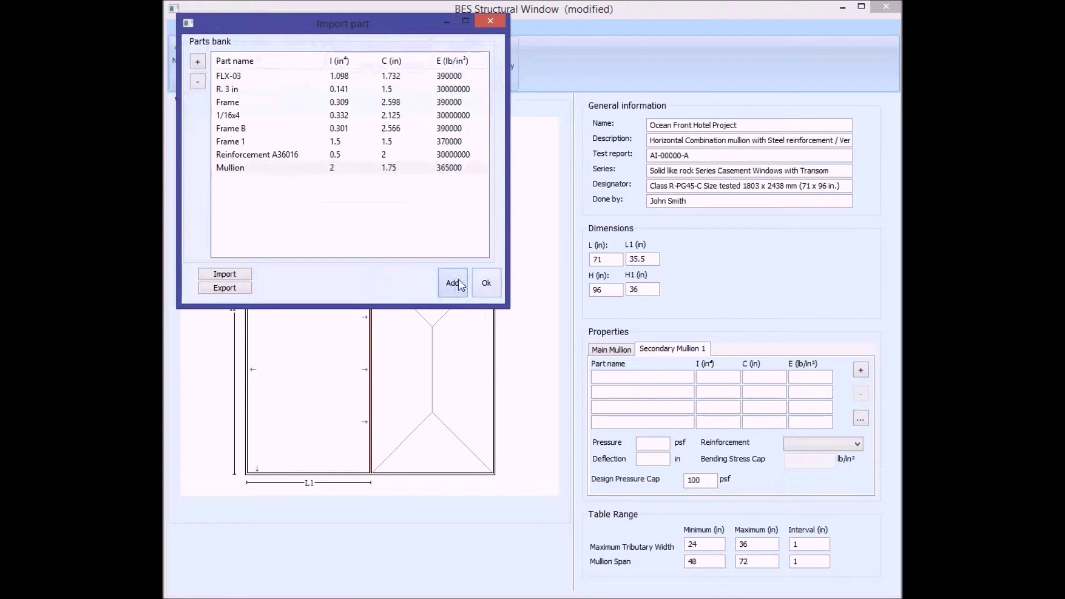
pyautogui.click(487, 283)
pyautogui.click(662, 444)
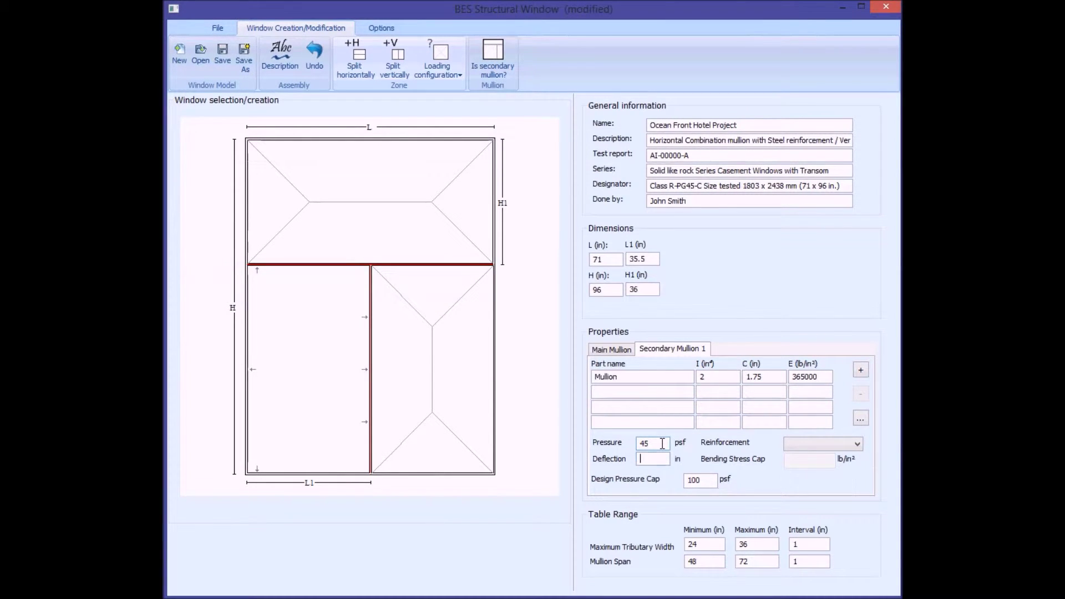
pyautogui.click(823, 443)
pyautogui.click(823, 454)
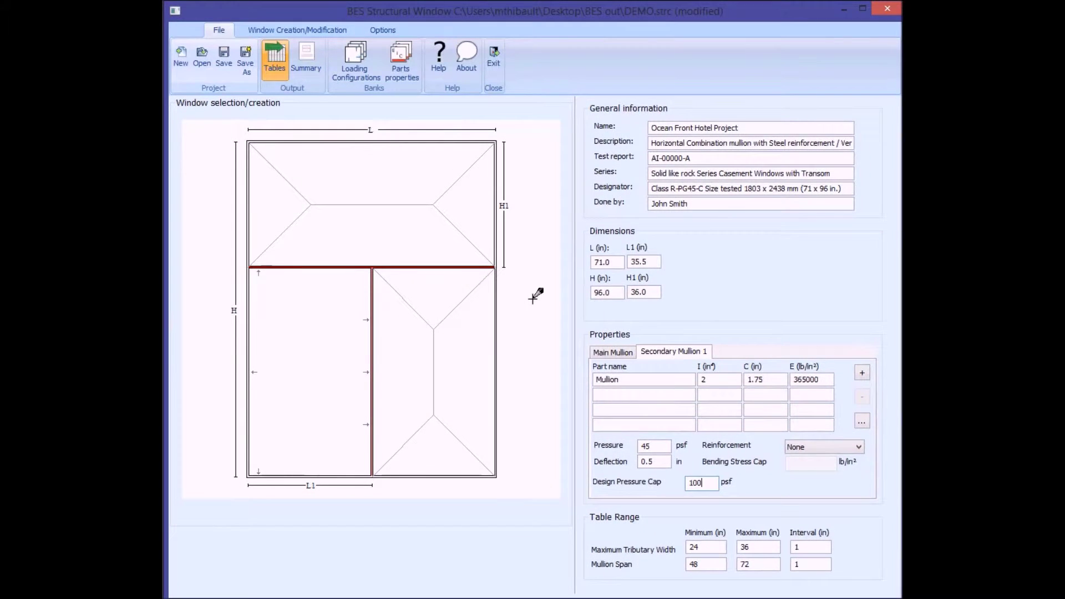
# Set tributary width 30–48 in at 2 in intervals and save the tables workbook as 'outpu'
pyautogui.doubleClick(717, 545)
pyautogui.write('30')
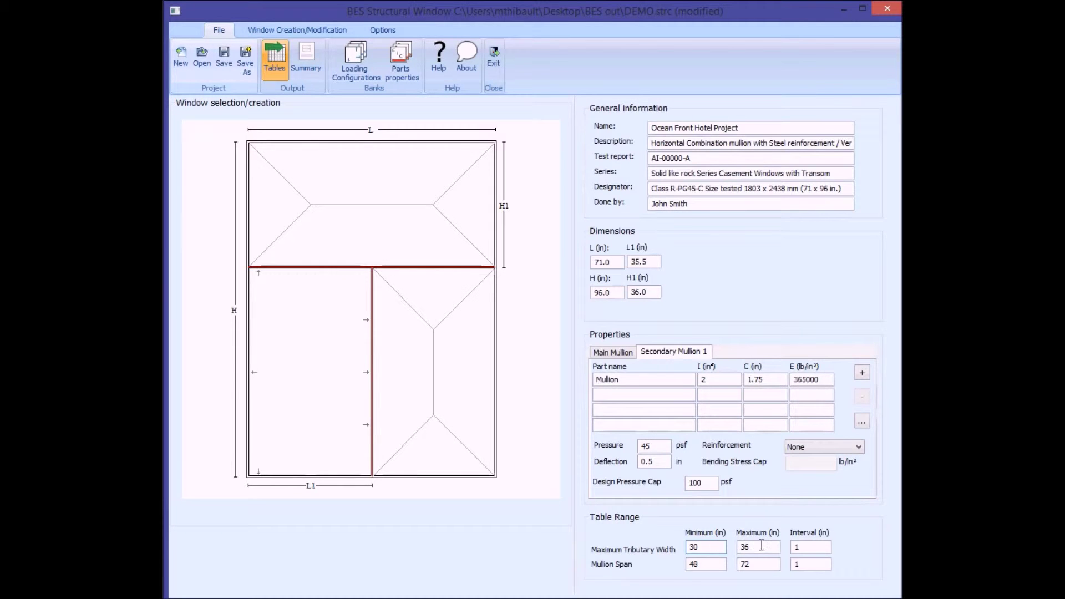
pyautogui.doubleClick(763, 546)
pyautogui.click(276, 66)
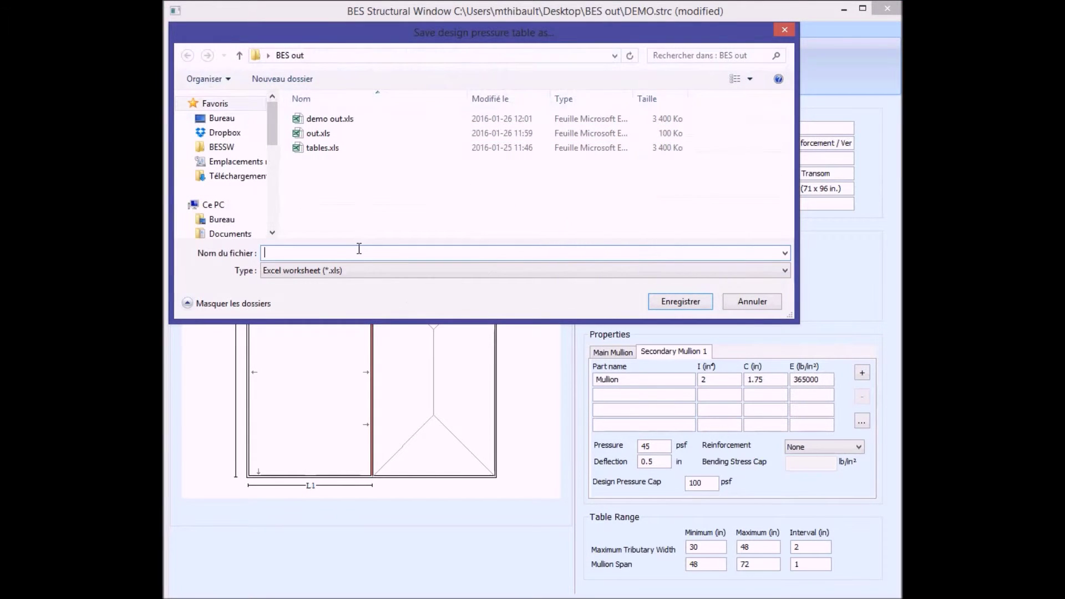
pyautogui.write('output ta')
pyautogui.press('Return')
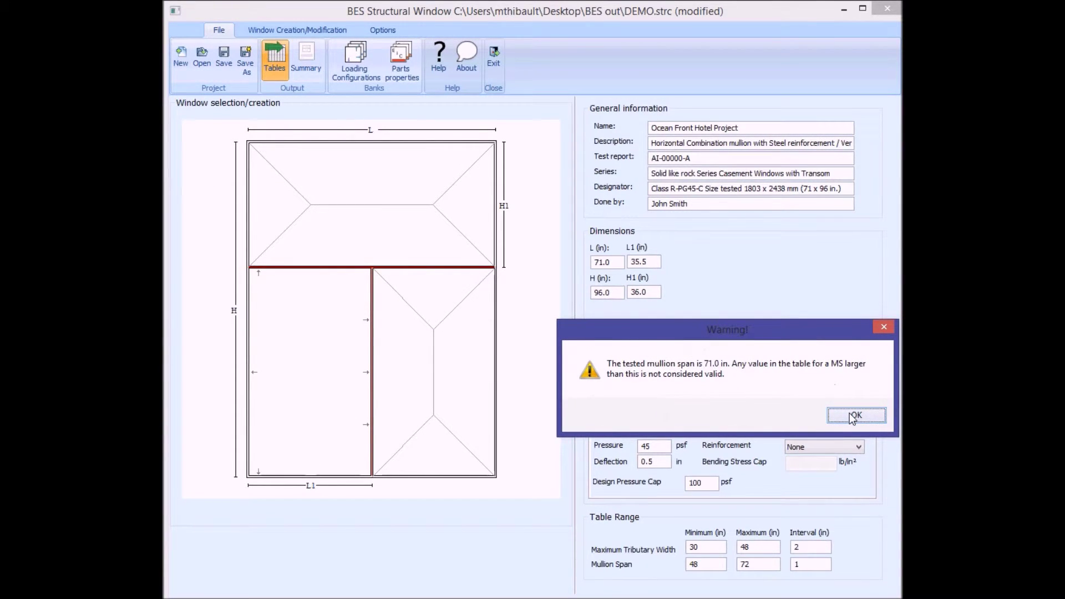
pyautogui.click(854, 417)
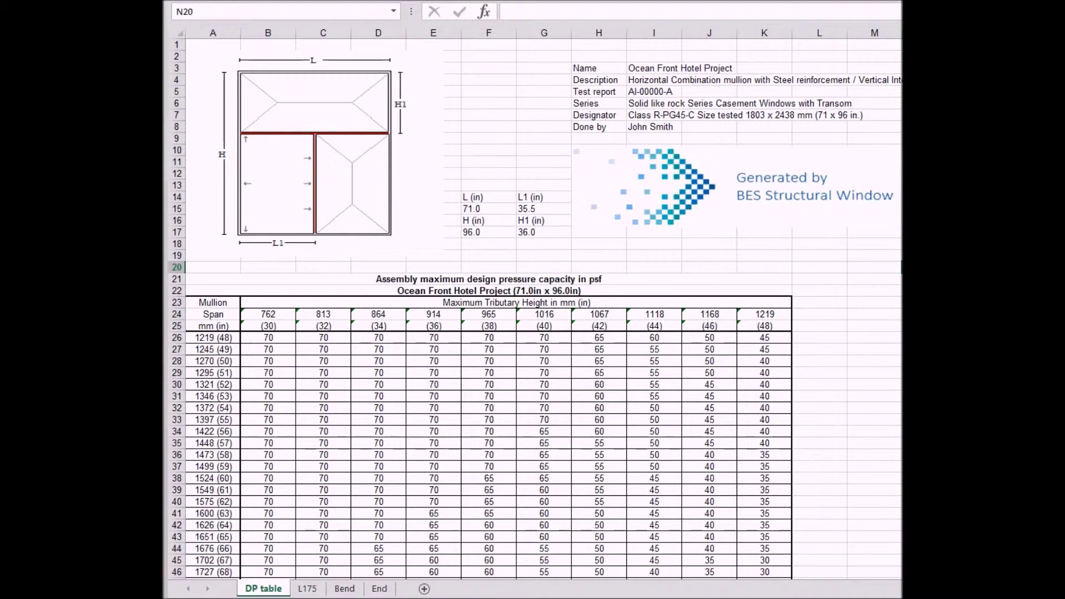
# Scroll the DP table and highlight the red-valued 1829 (72) span row
pyautogui.scroll(-3, 535, 309)
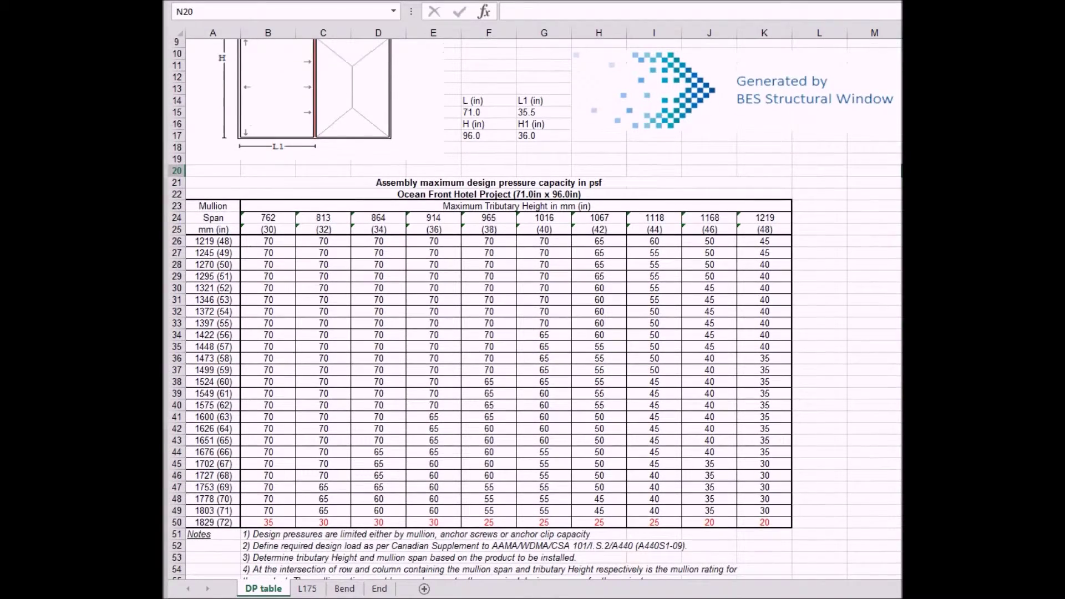
pyautogui.scroll(-2, 844, 370)
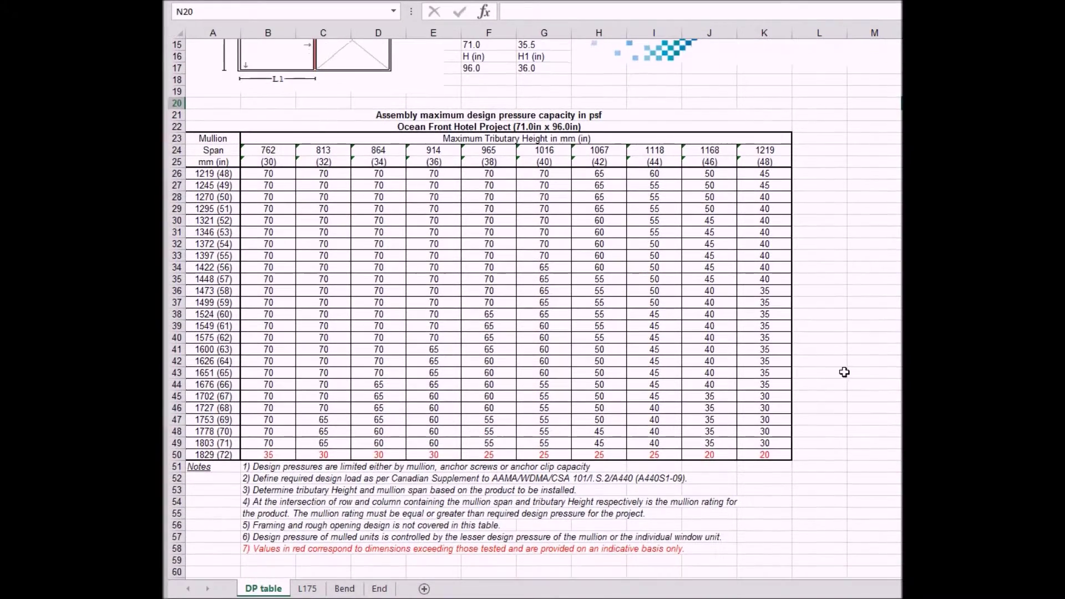
pyautogui.moveTo(237, 455); pyautogui.dragTo(761, 453)
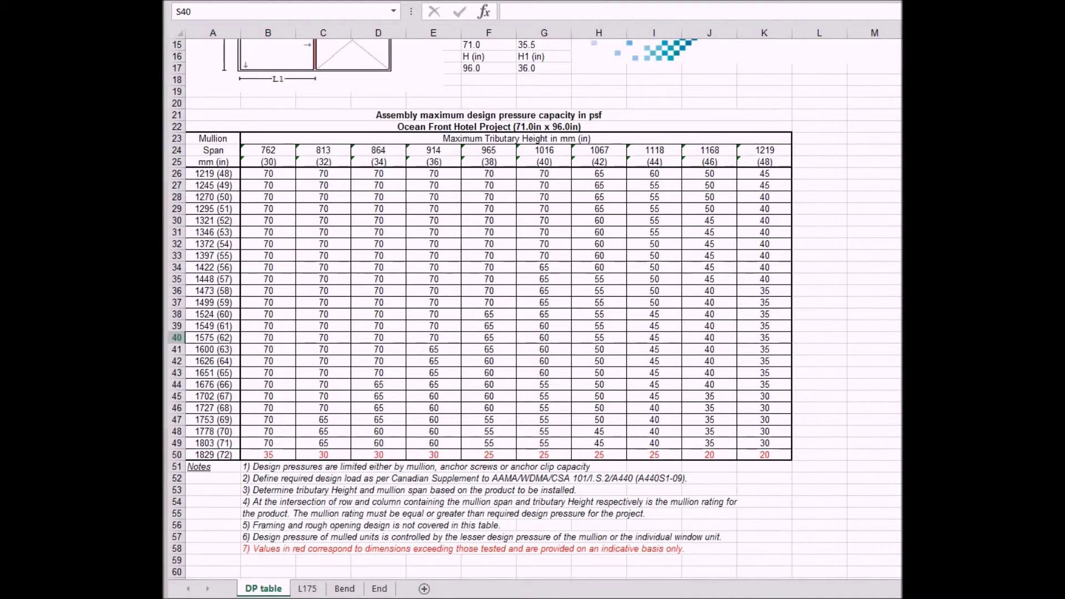
pyautogui.scroll(-8, 535, 309)
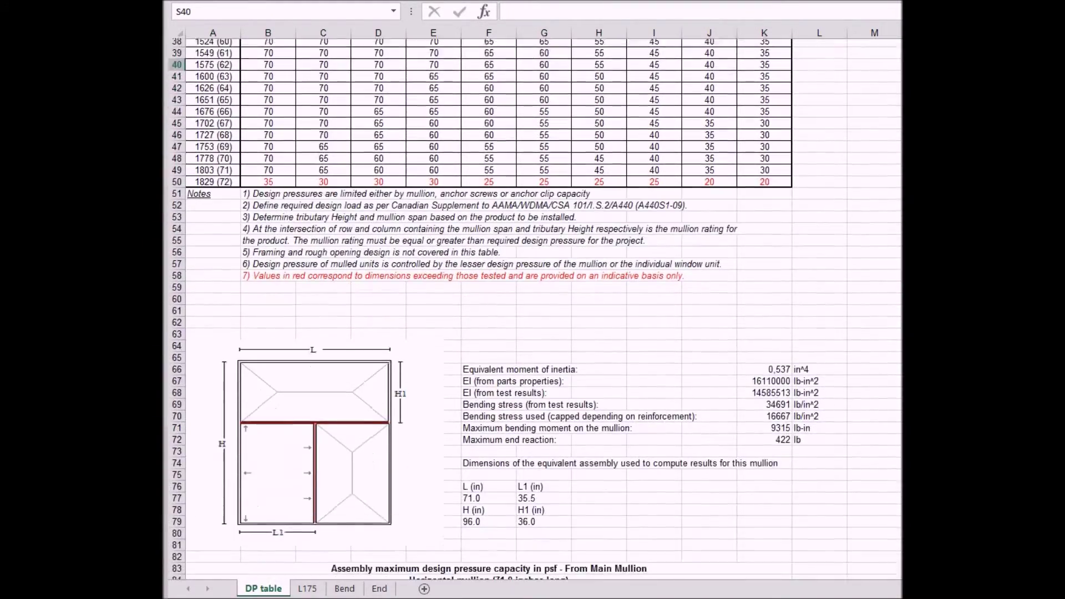
pyautogui.scroll(-9, 535, 309)
# Review the Horizontal mullion (71.0 in) and Vertical mullion (60.0 in) result tables
pyautogui.click(640, 267)
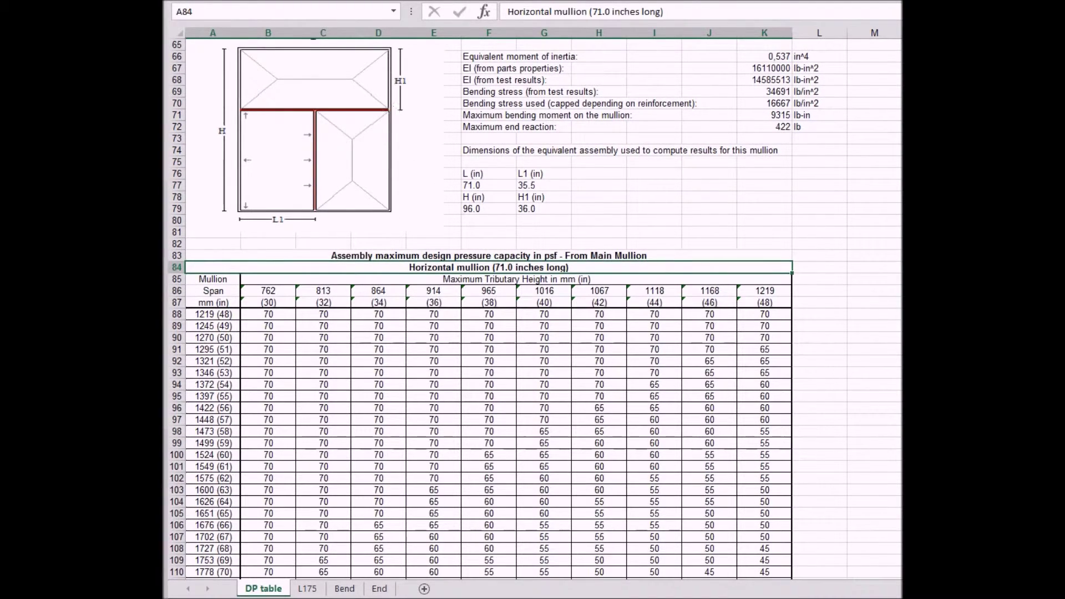
pyautogui.scroll(-19, 480, 340)
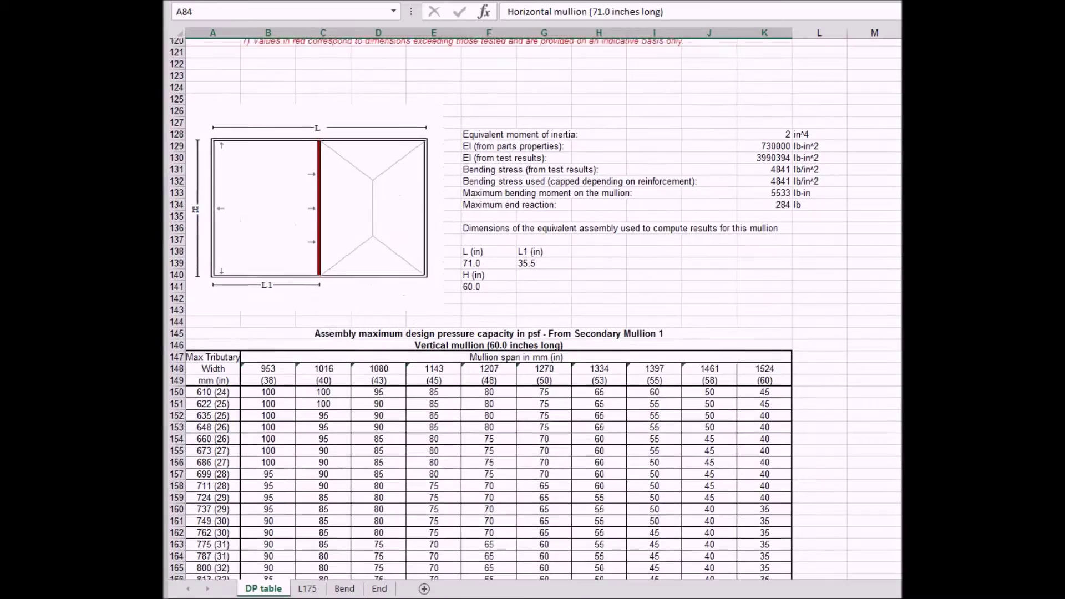
pyautogui.click(481, 339)
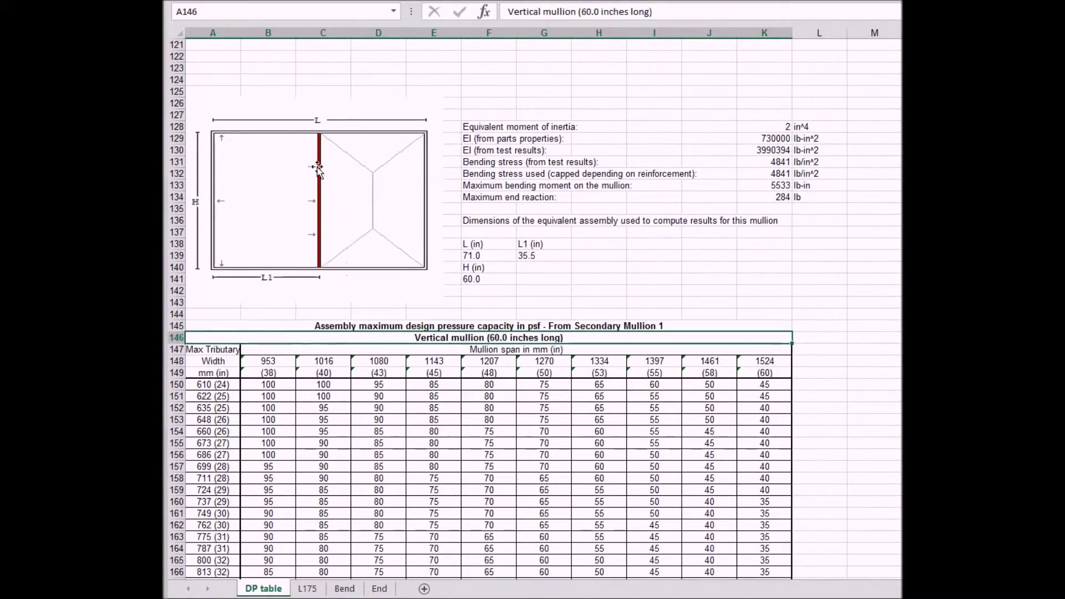
pyautogui.scroll(-5, 535, 309)
pyautogui.scroll(13, 535, 310)
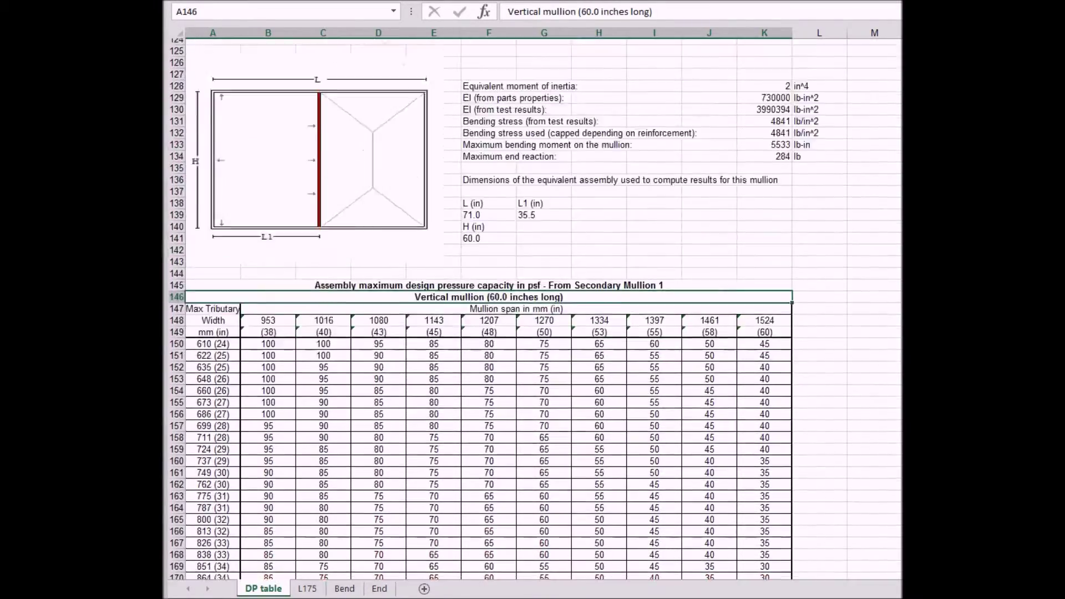
pyautogui.scroll(13, 649, 213)
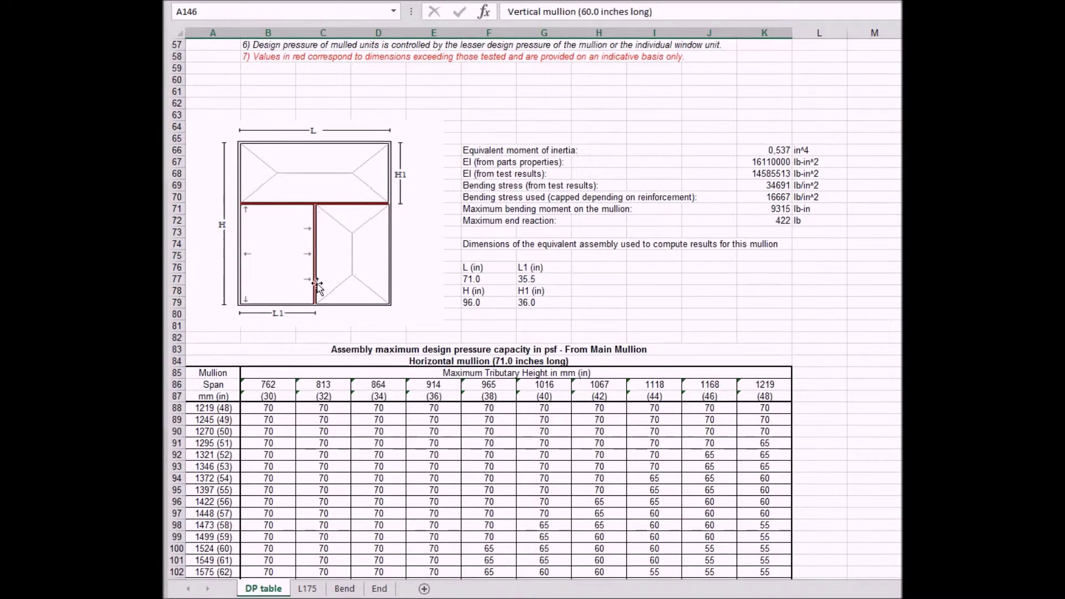
pyautogui.scroll(-20, 487, 300)
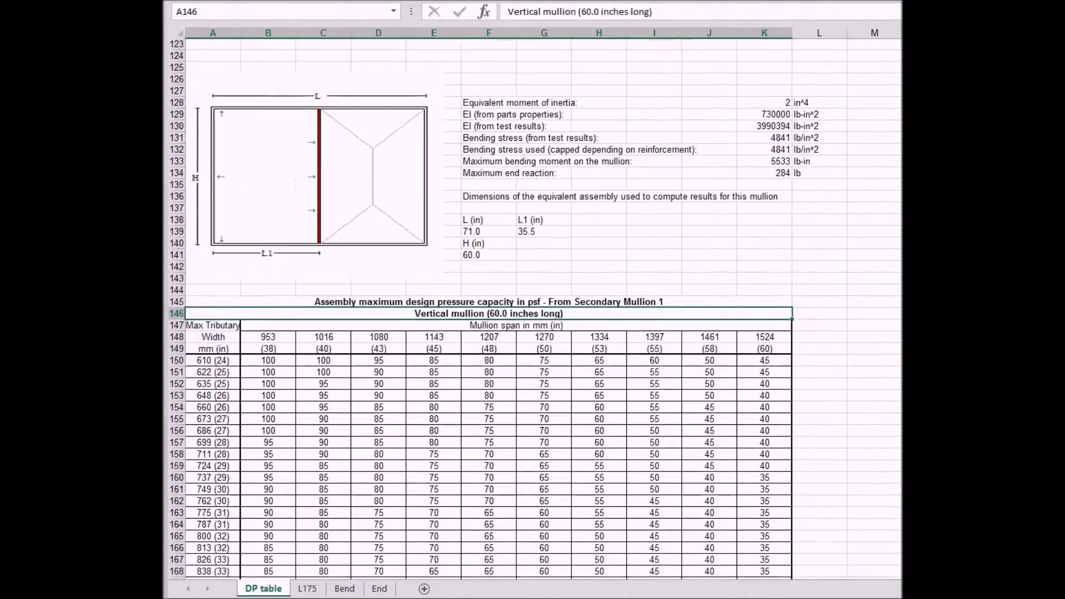
pyautogui.click(307, 590)
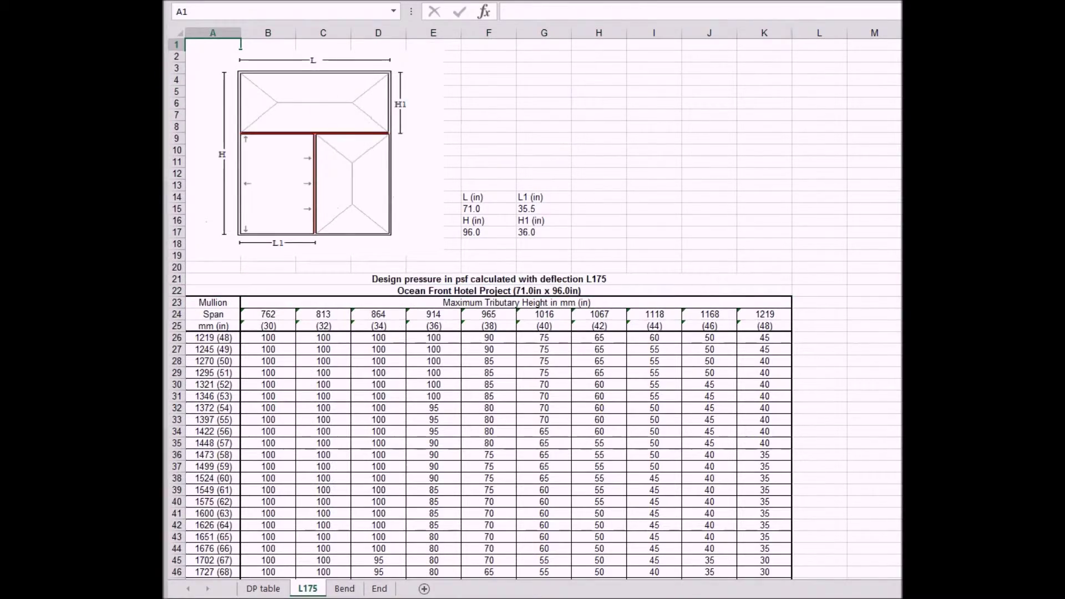
# Scroll through the L175 deflection results sheet
pyautogui.scroll(-2, 535, 310)
pyautogui.scroll(-17, 533, 306)
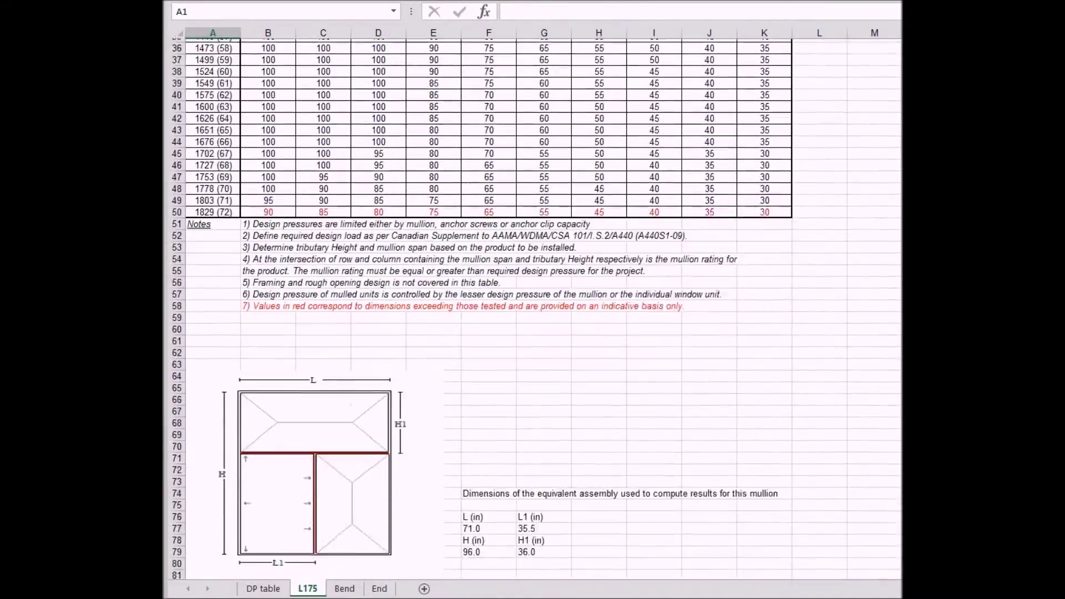
pyautogui.scroll(-20, 533, 305)
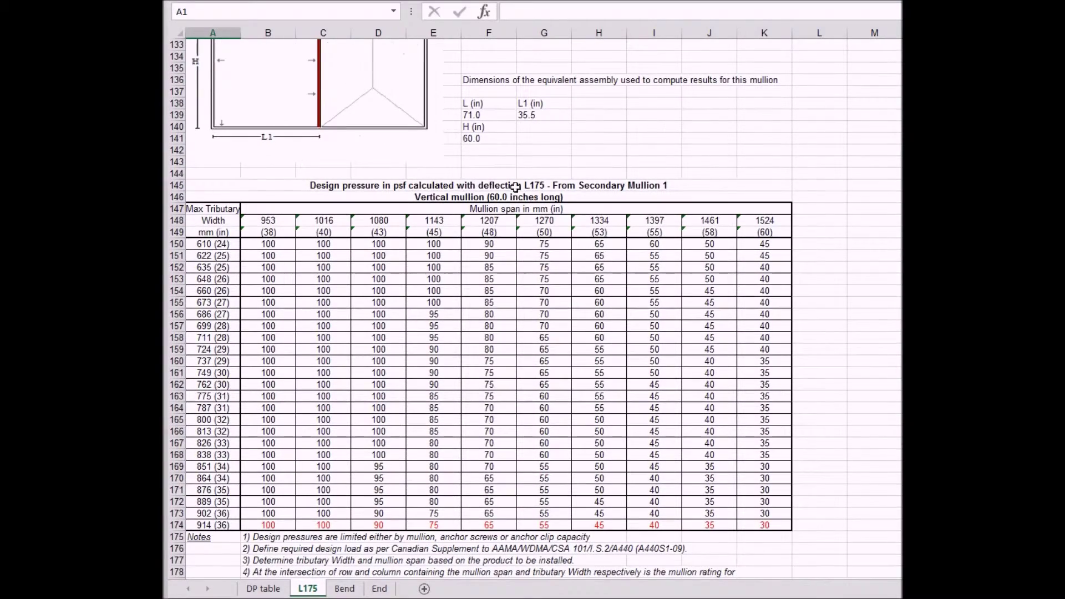
# On the Bend sheet, inspect cell K111 of the main mullion table and K173 of Secondary Mullion 1
pyautogui.click(347, 589)
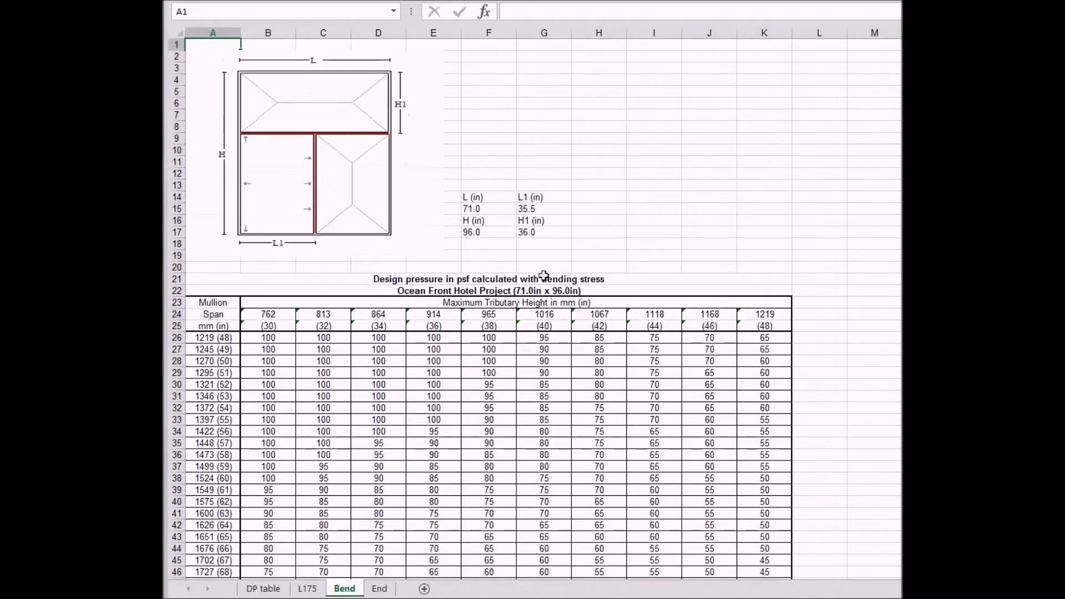
pyautogui.scroll(-2, 673, 447)
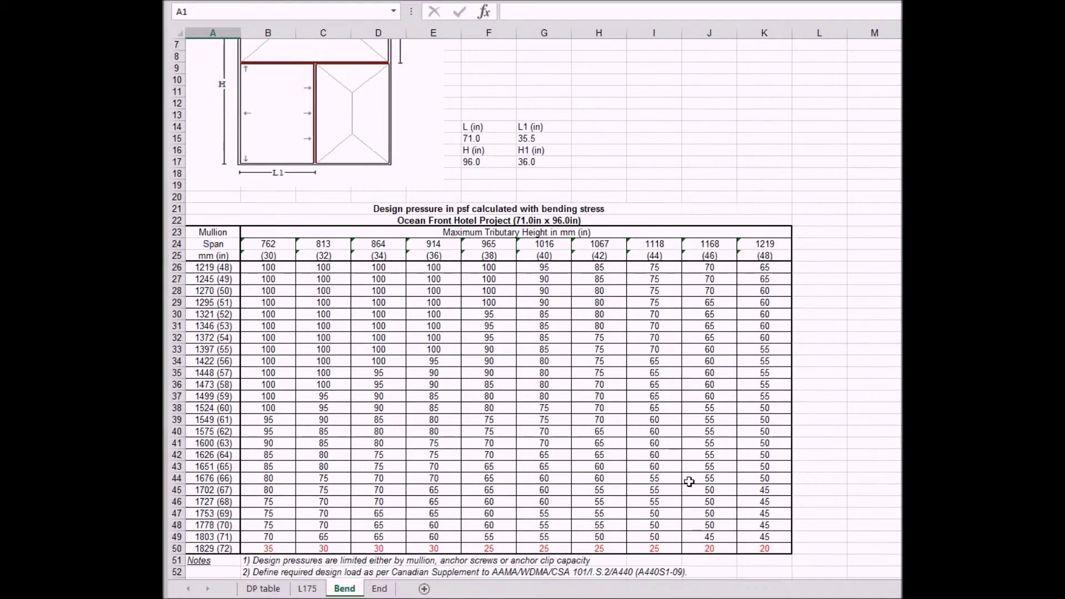
pyautogui.scroll(-16, 689, 488)
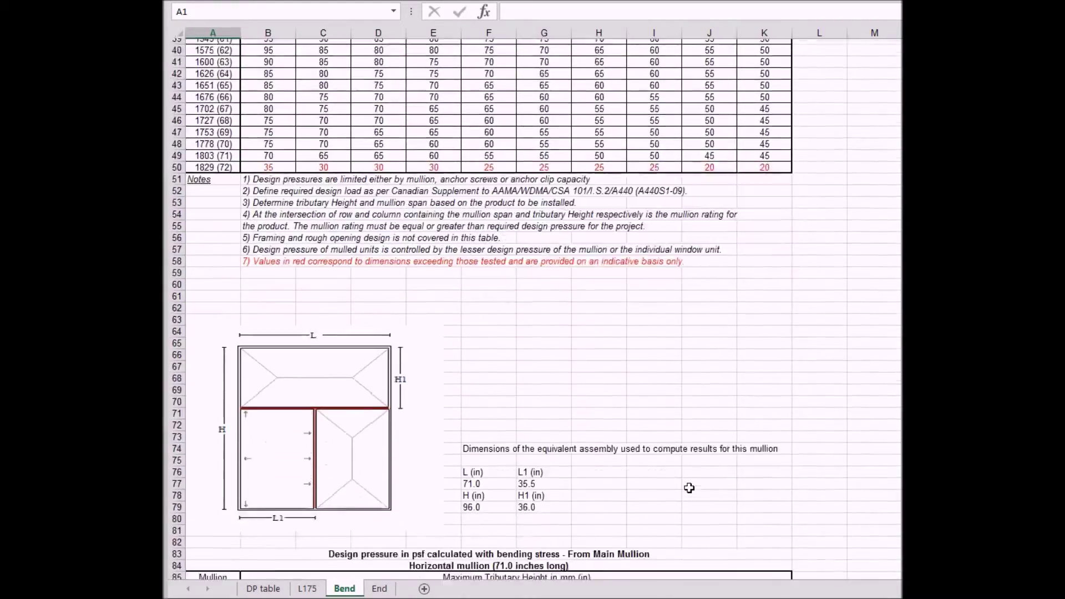
pyautogui.scroll(-6, 689, 489)
pyautogui.click(752, 491)
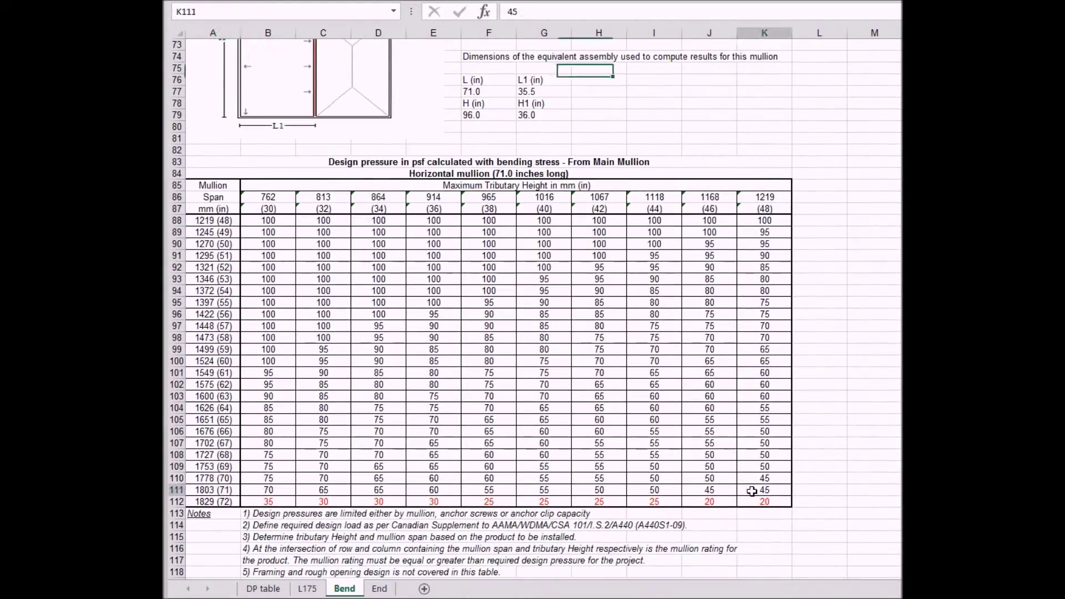
pyautogui.scroll(-20, 752, 491)
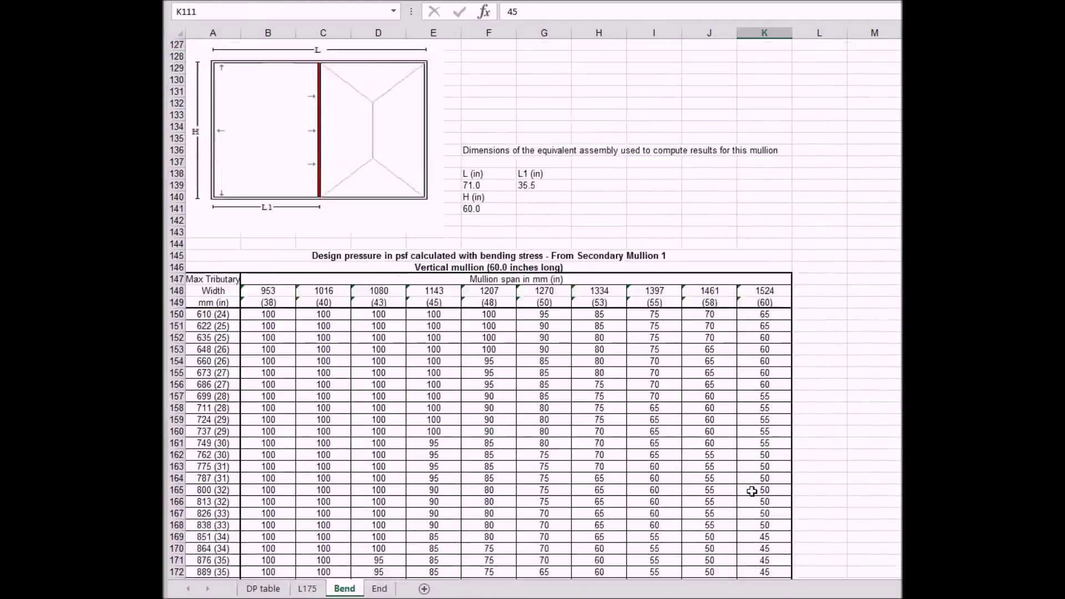
pyautogui.click(767, 478)
pyautogui.scroll(-1, 766, 478)
pyautogui.scroll(5, 766, 478)
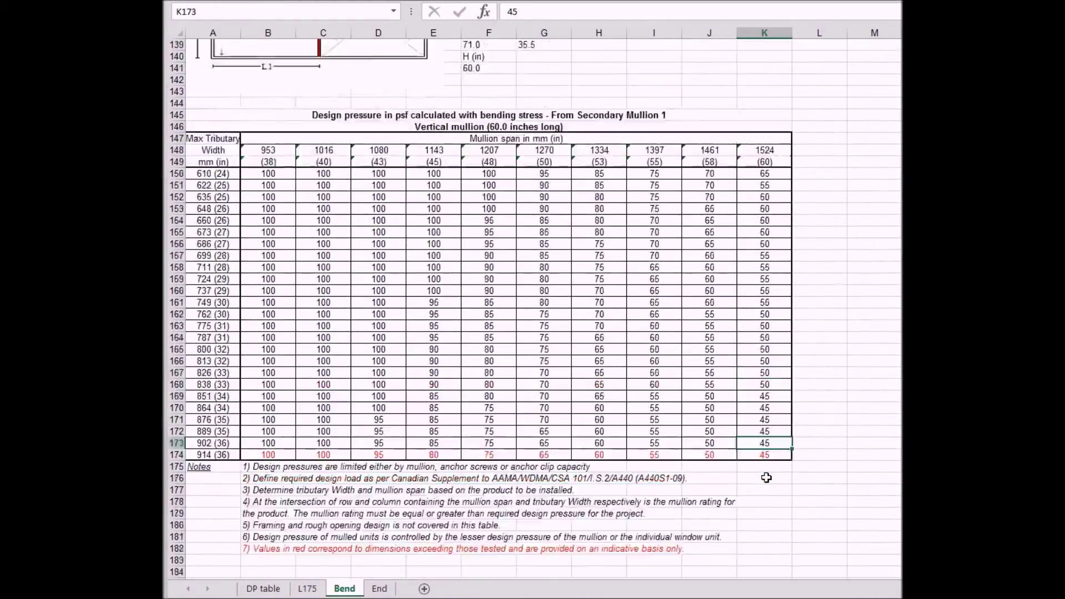